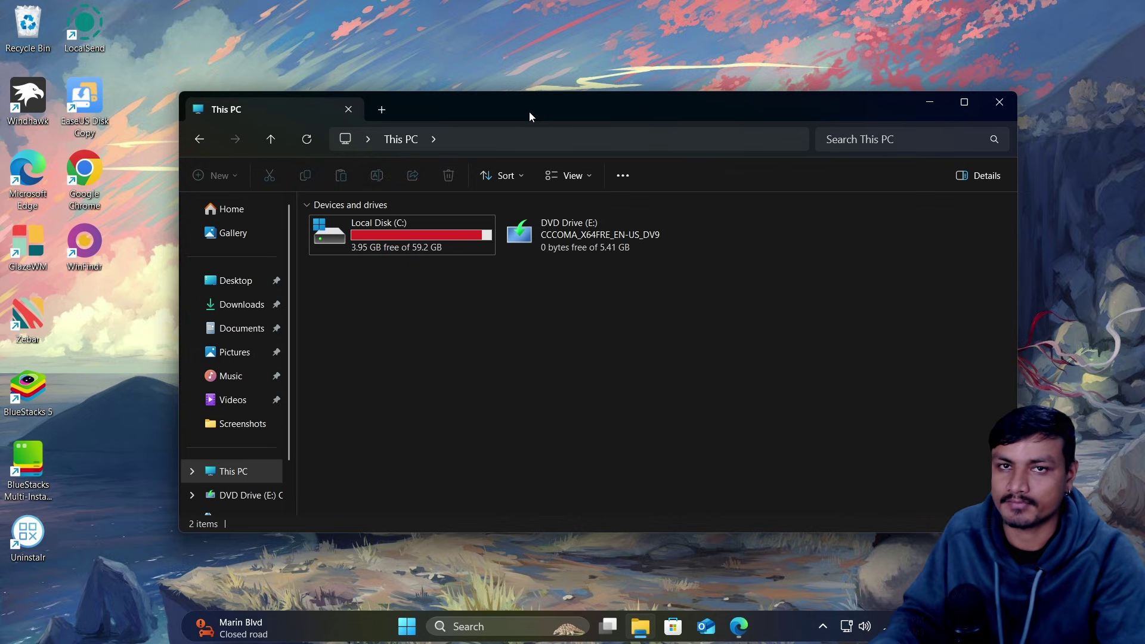
# Check the free space left on the 59.2 GB C: drive, then open Disk Management with Win+X, K
pyautogui.moveTo(529, 112); pyautogui.dragTo(570, 103)
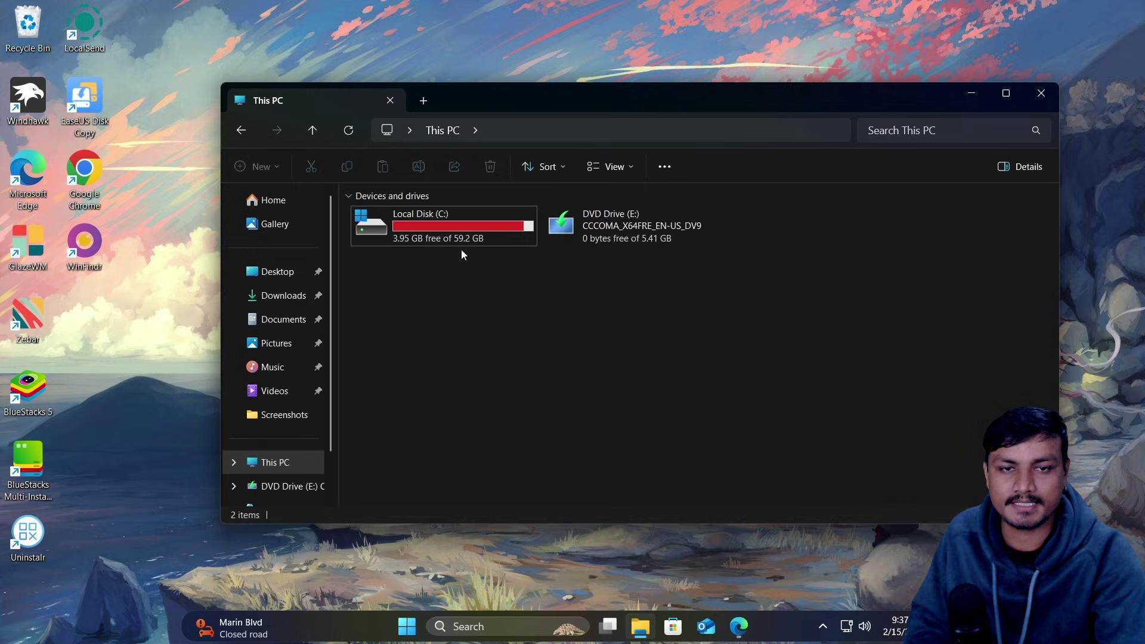
pyautogui.moveTo(465, 237)
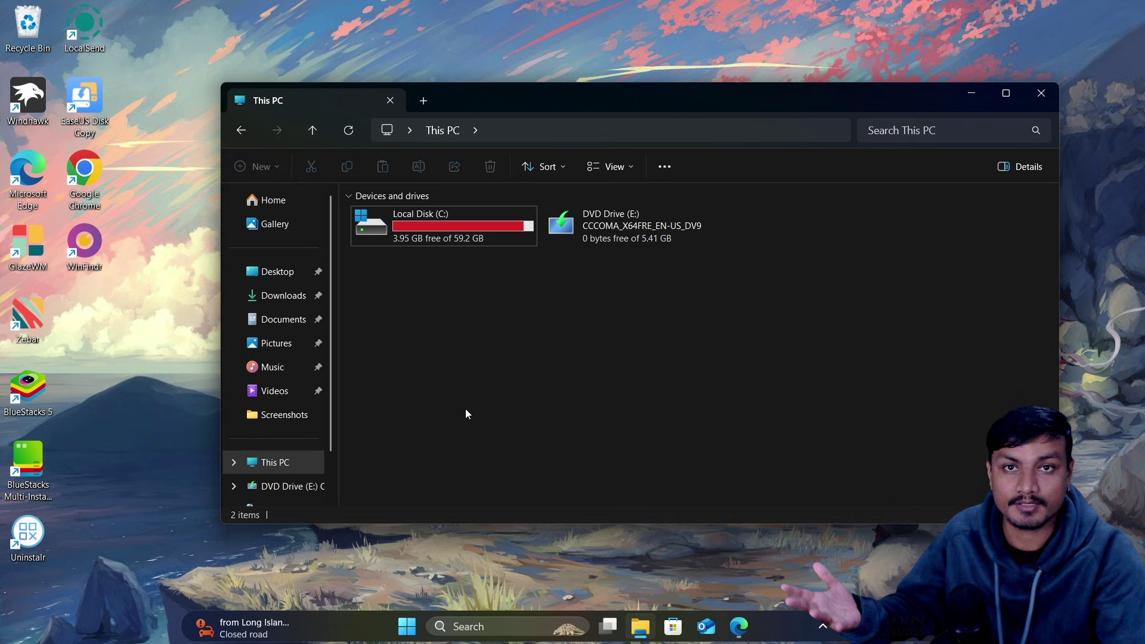
pyautogui.press('super+x')
pyautogui.press('k')
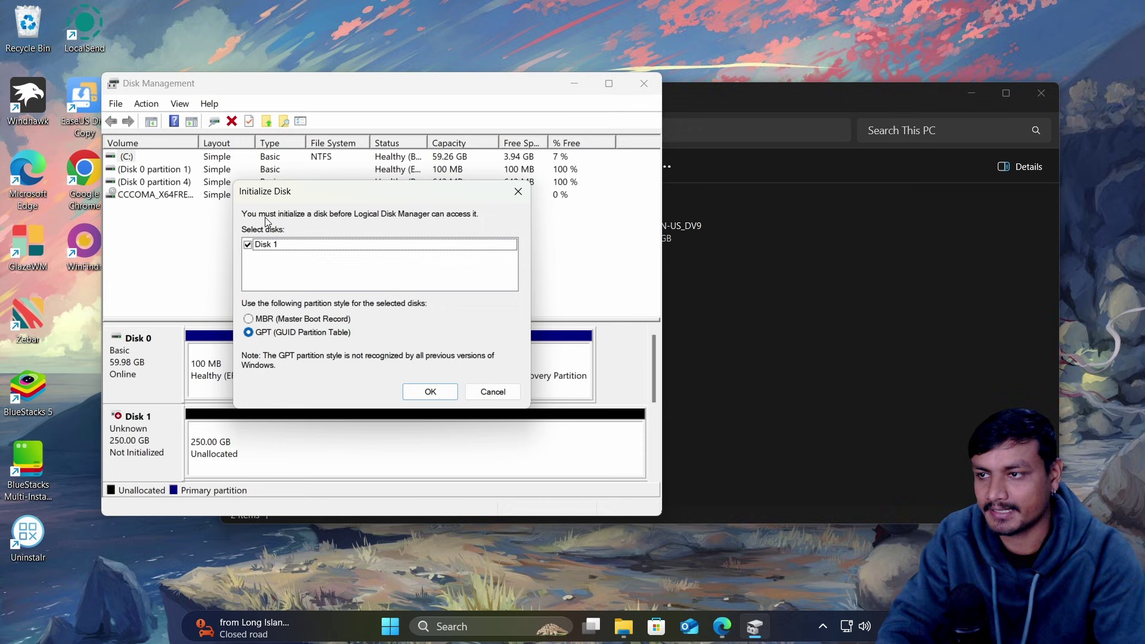
# Initialize the 250 GB Disk 1 with the GPT partition style
pyautogui.moveTo(290, 202); pyautogui.dragTo(336, 196)
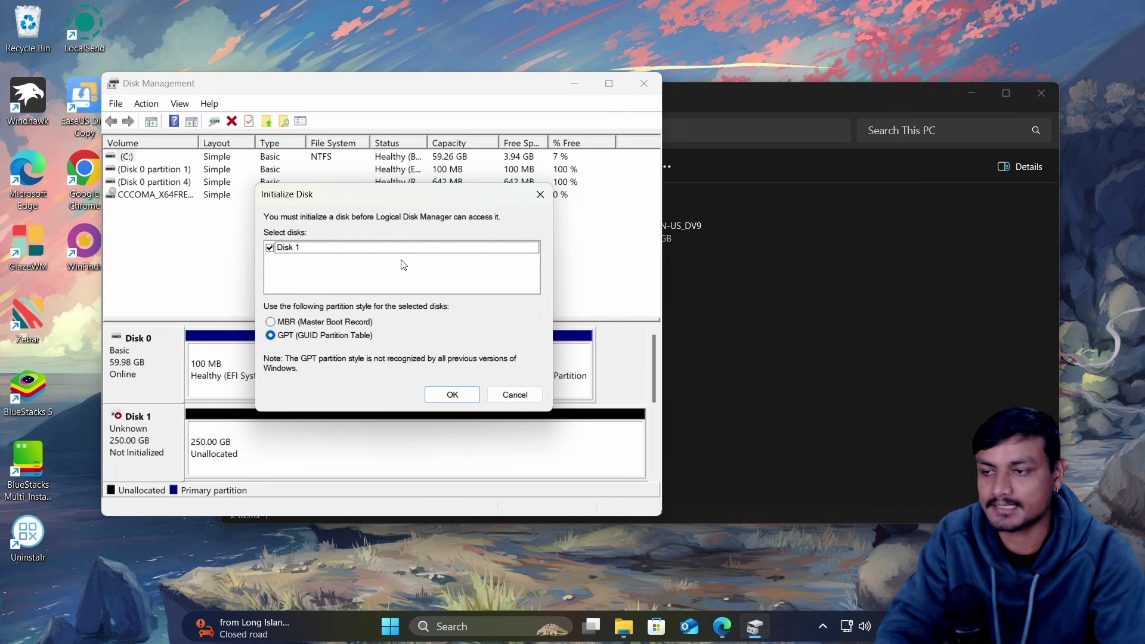
pyautogui.click(452, 394)
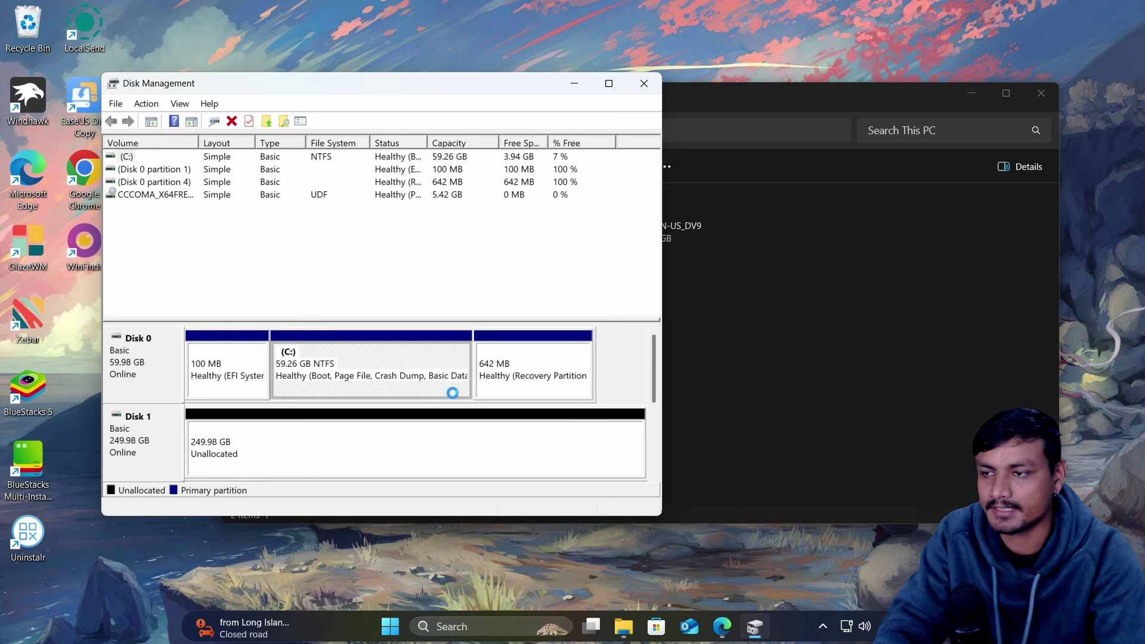
pyautogui.moveTo(653, 370); pyautogui.dragTo(652, 403)
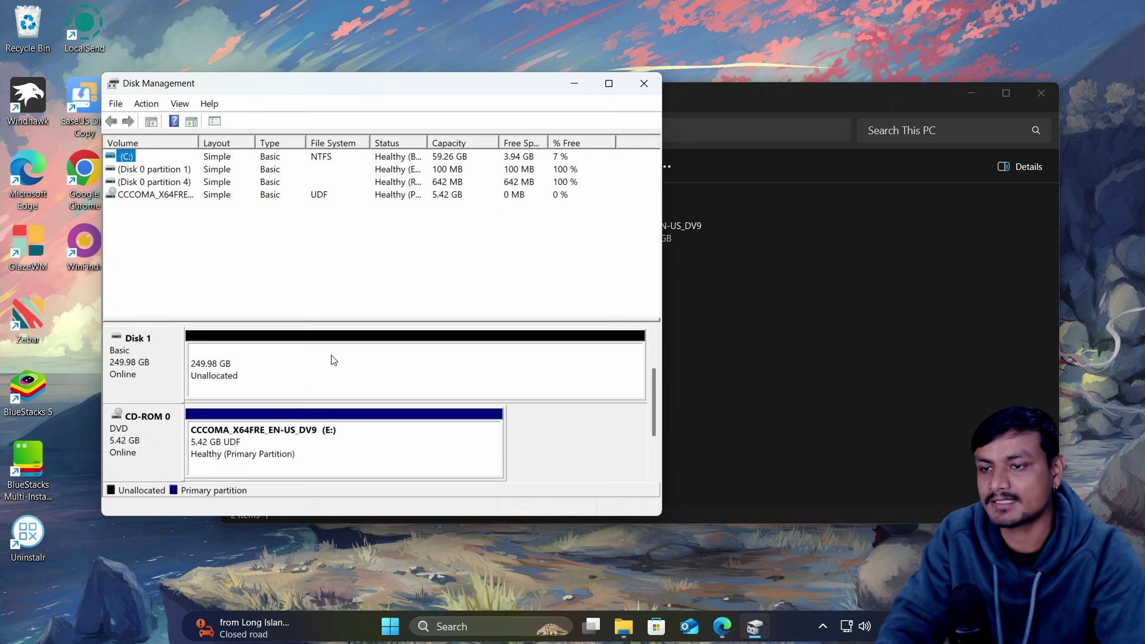
pyautogui.moveTo(653, 399); pyautogui.dragTo(653, 360)
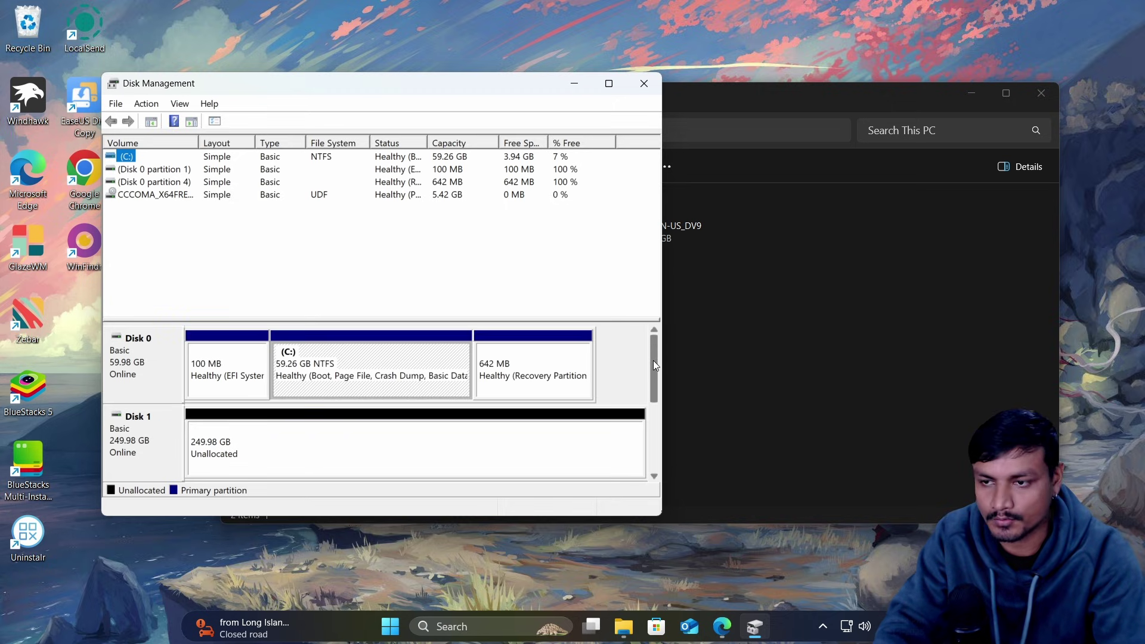
# Minimize the This PC window and move Disk Management higher on screen
pyautogui.moveTo(500, 88); pyautogui.dragTo(645, 377)
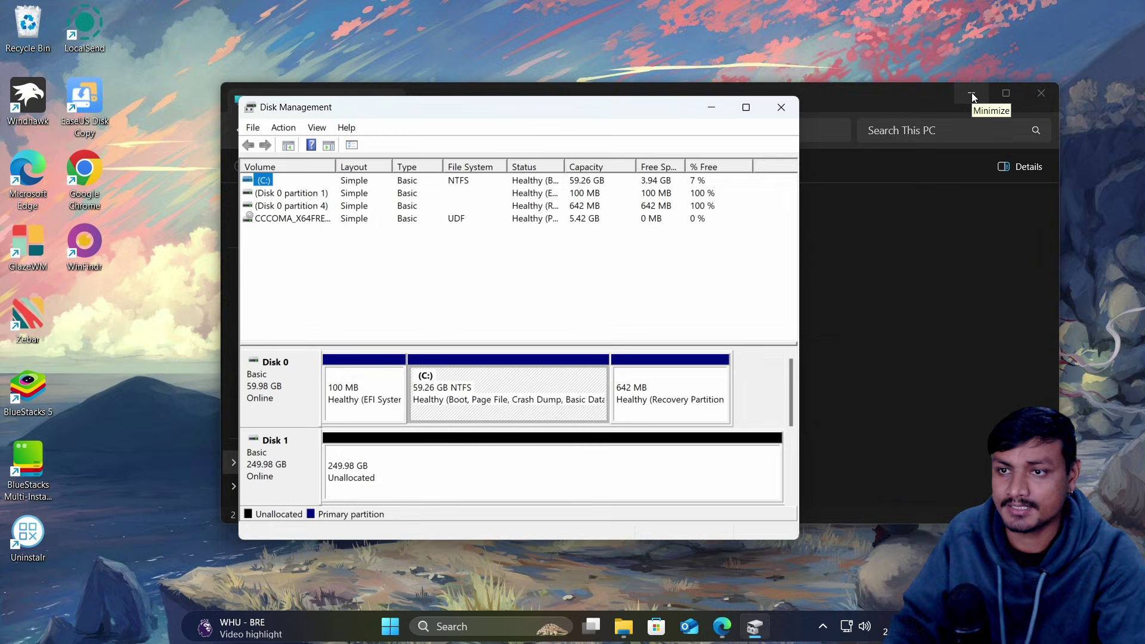
pyautogui.click(972, 98)
pyautogui.moveTo(471, 113); pyautogui.dragTo(485, 62)
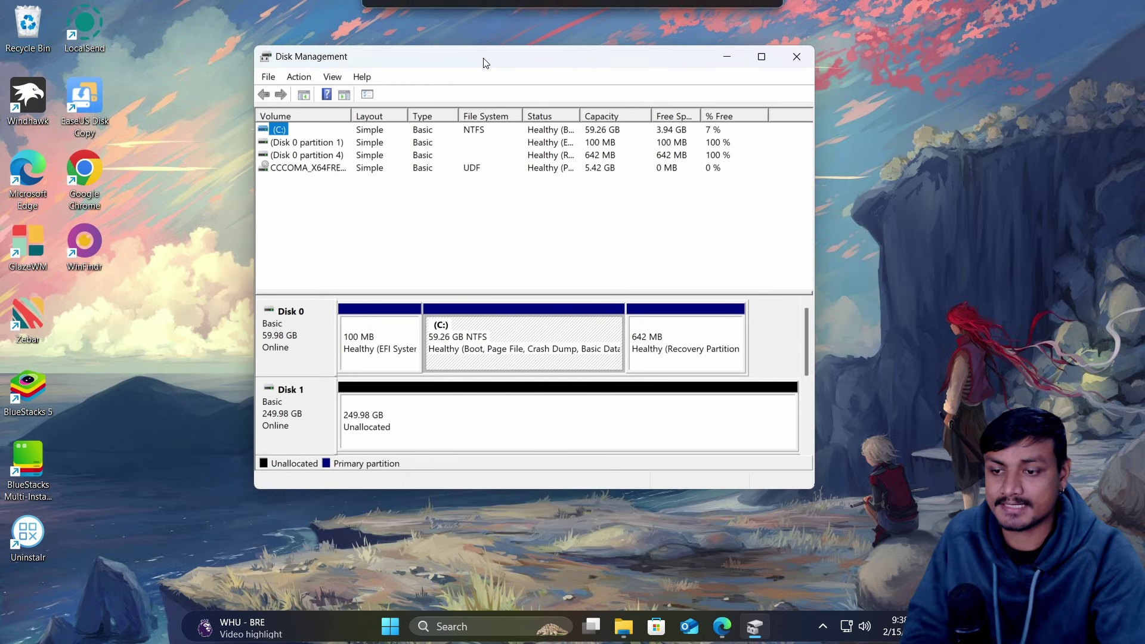
# Download the EaseUS Disk Copy free trial installer from its product page in Edge
pyautogui.click(722, 626)
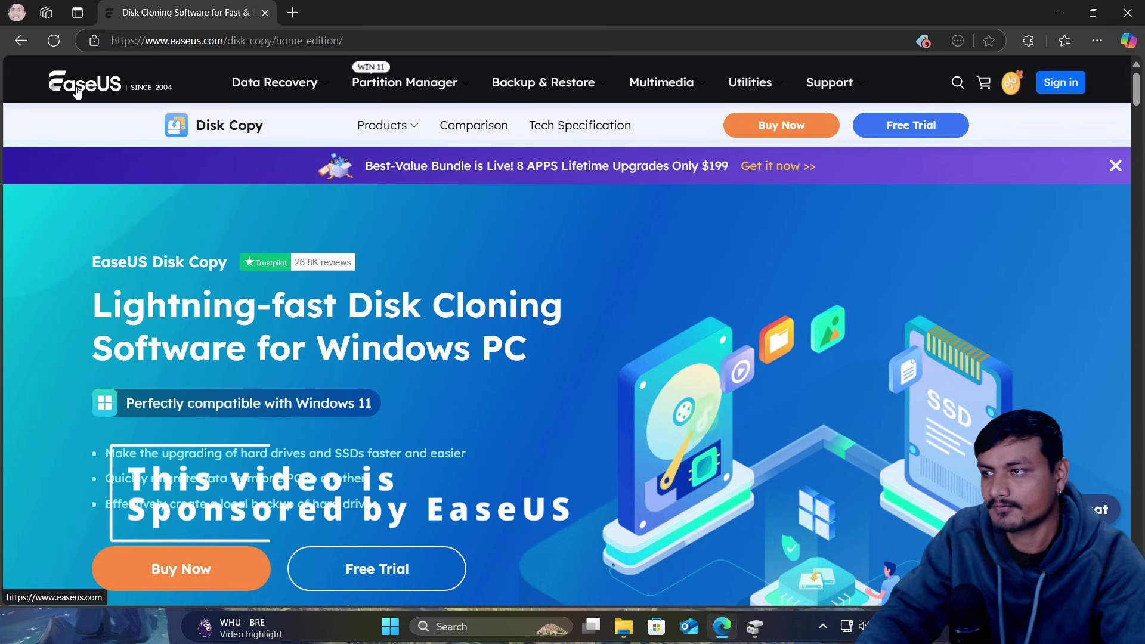
pyautogui.scroll(-2, 310, 251)
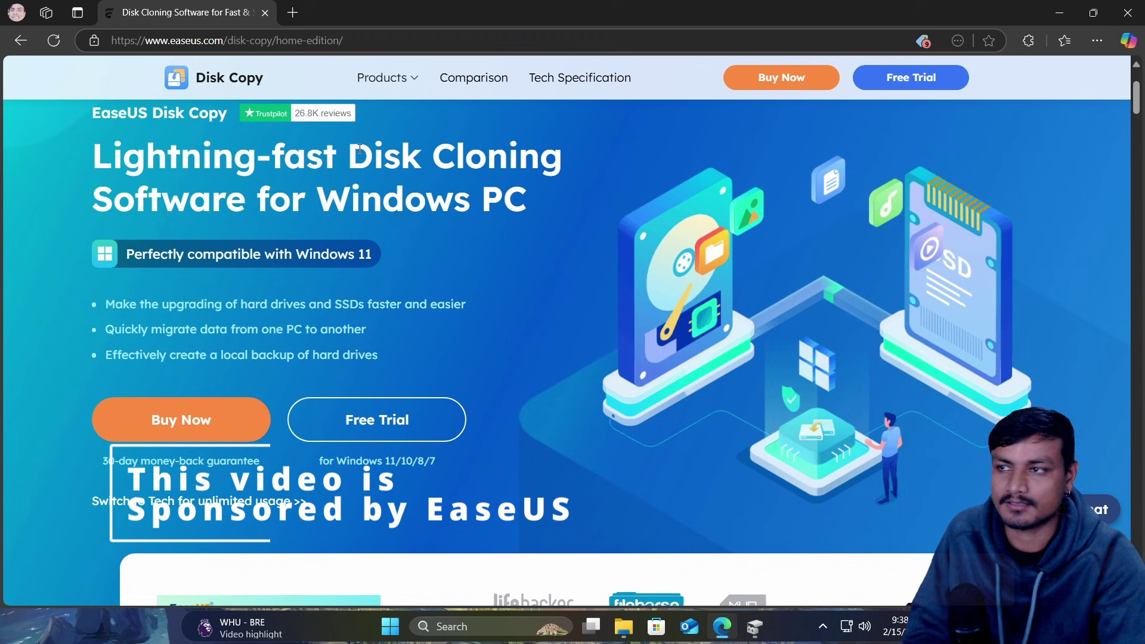
pyautogui.scroll(-3, 478, 305)
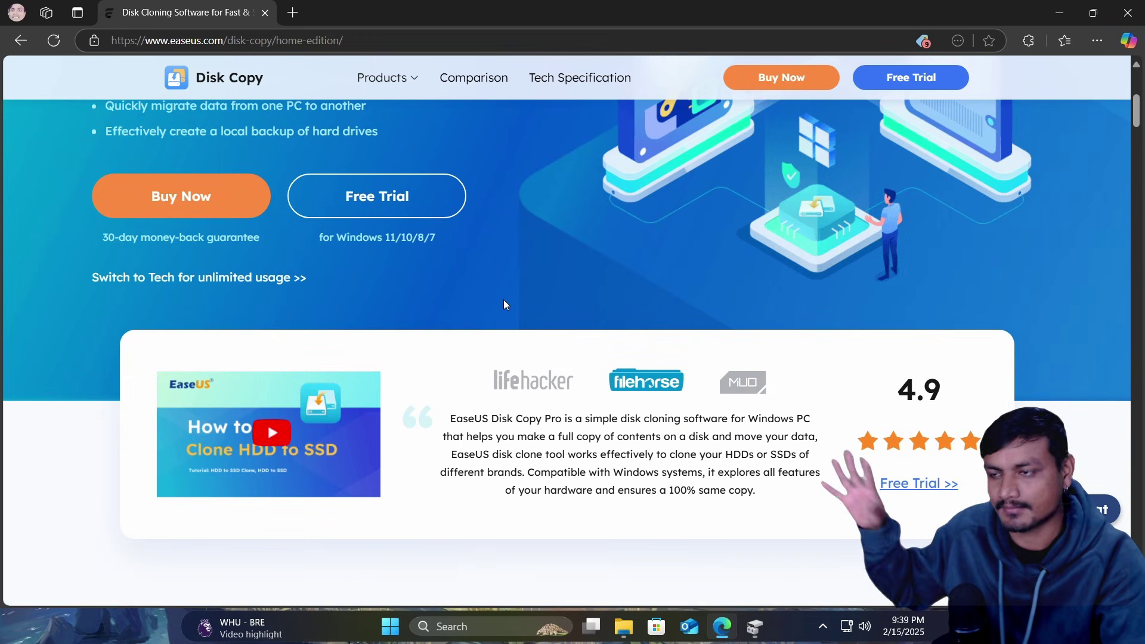
pyautogui.scroll(3, 504, 299)
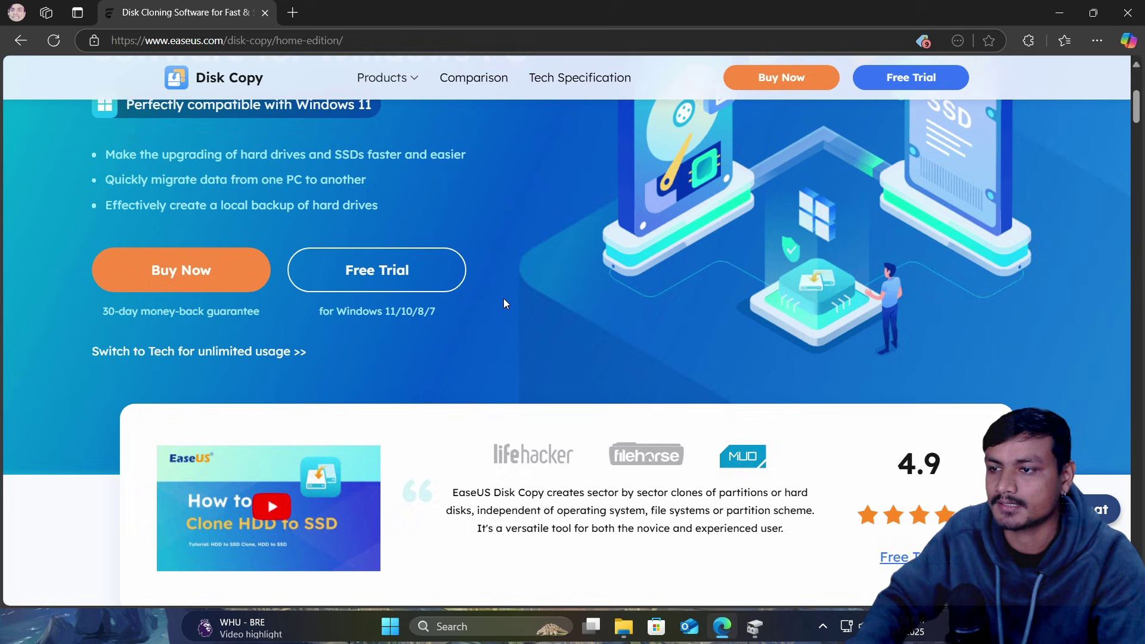
pyautogui.scroll(-2, 418, 426)
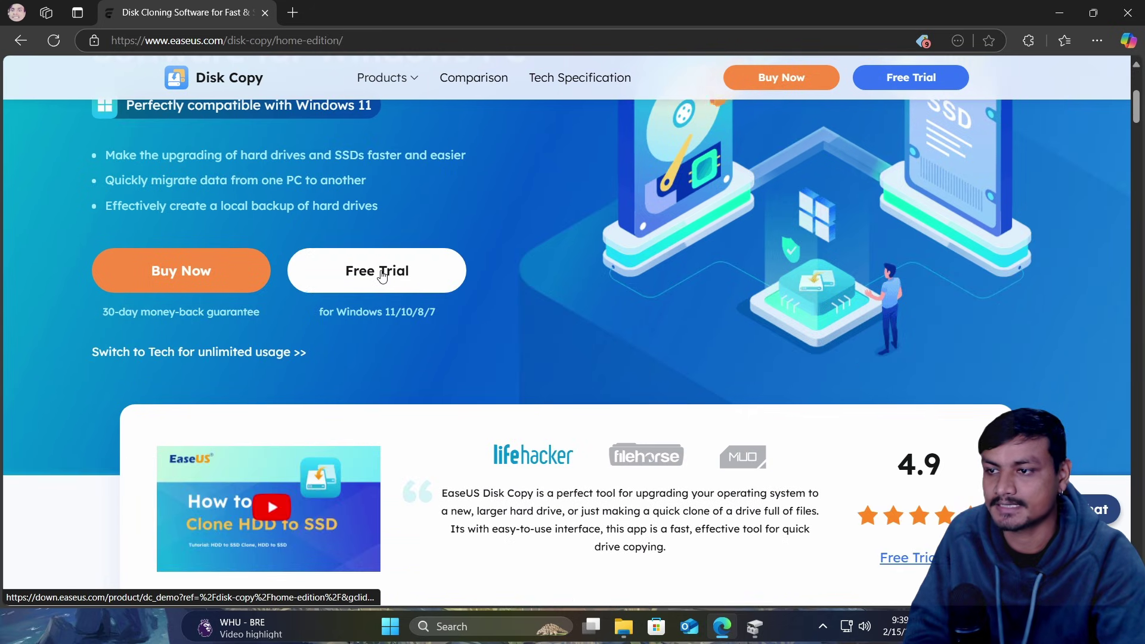
pyautogui.click(382, 276)
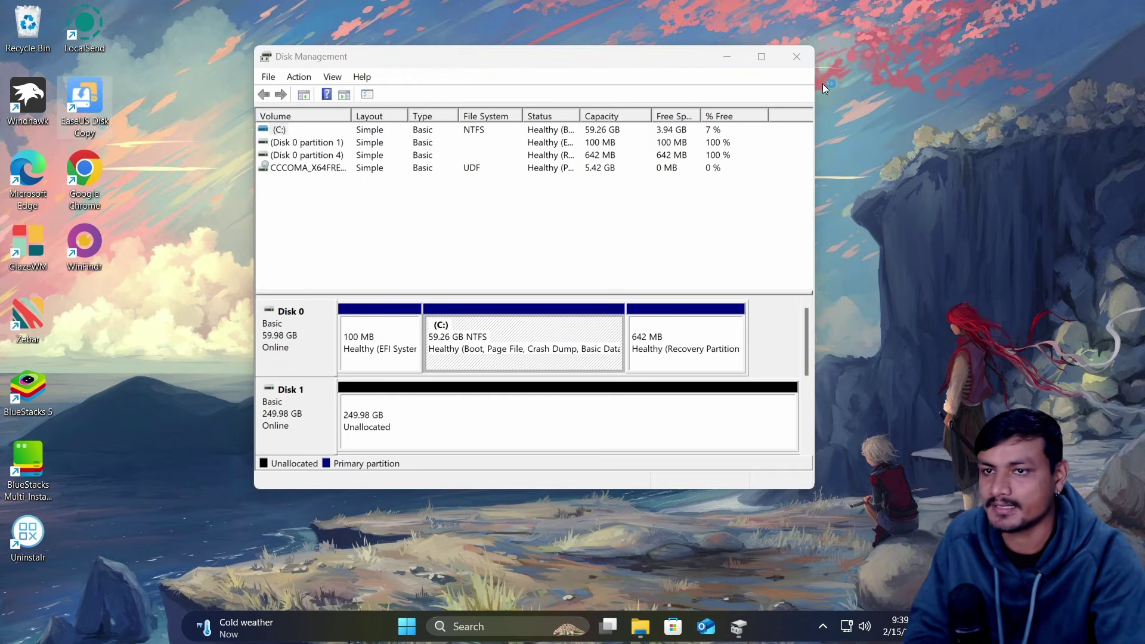
# Accept the migrate-OS prompt, compare drive space in This PC, and switch EaseUS to Disk Mode
pyautogui.click(797, 56)
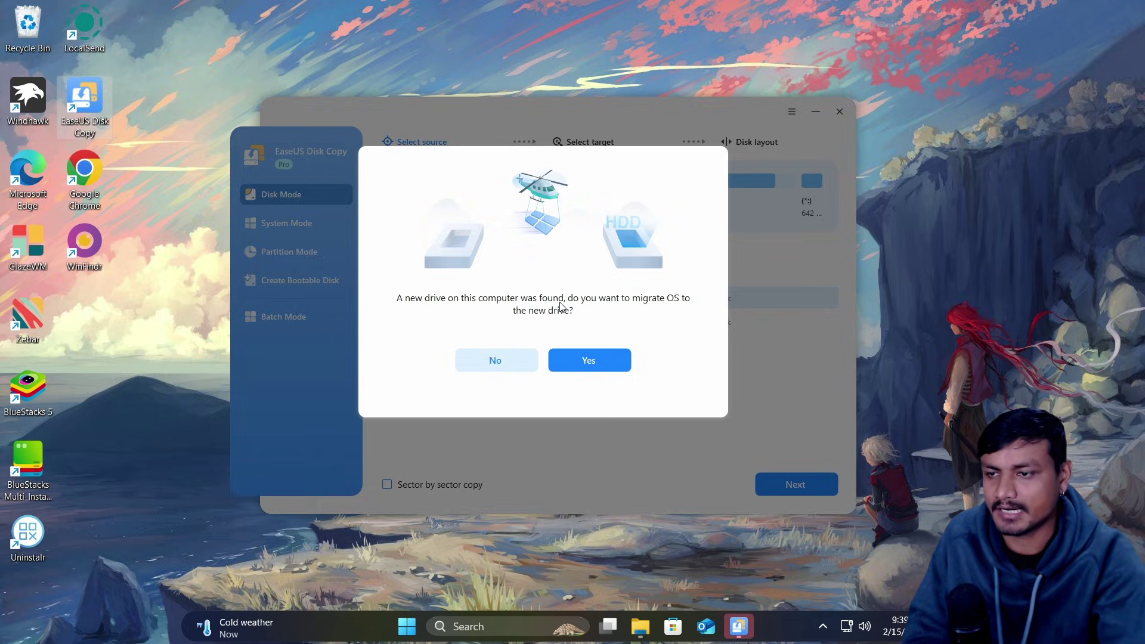
pyautogui.click(580, 361)
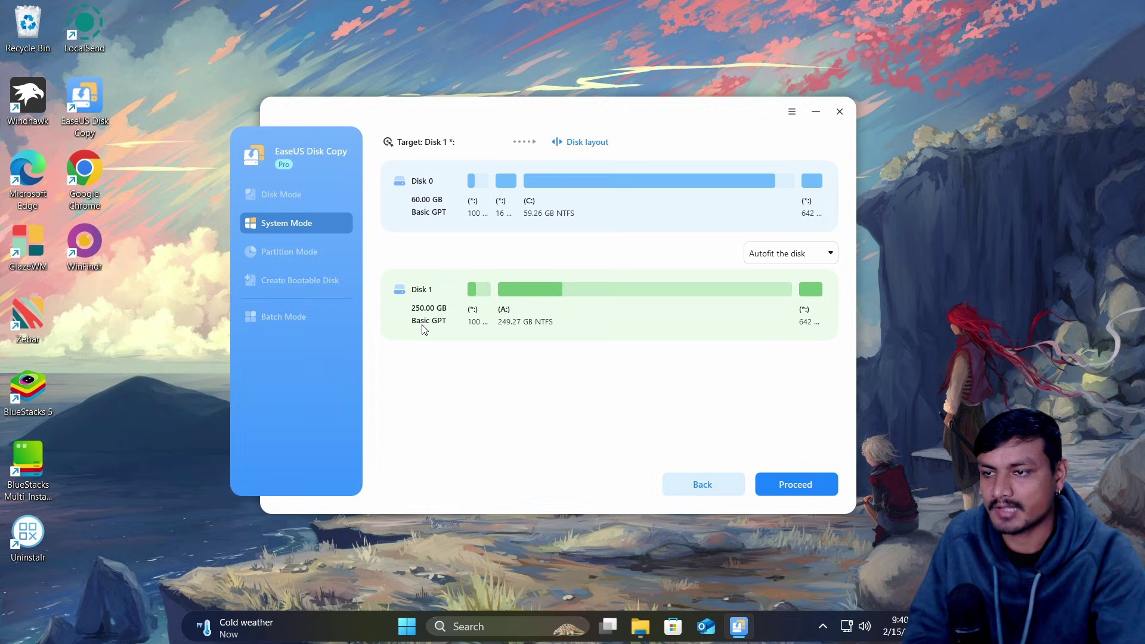
pyautogui.click(640, 626)
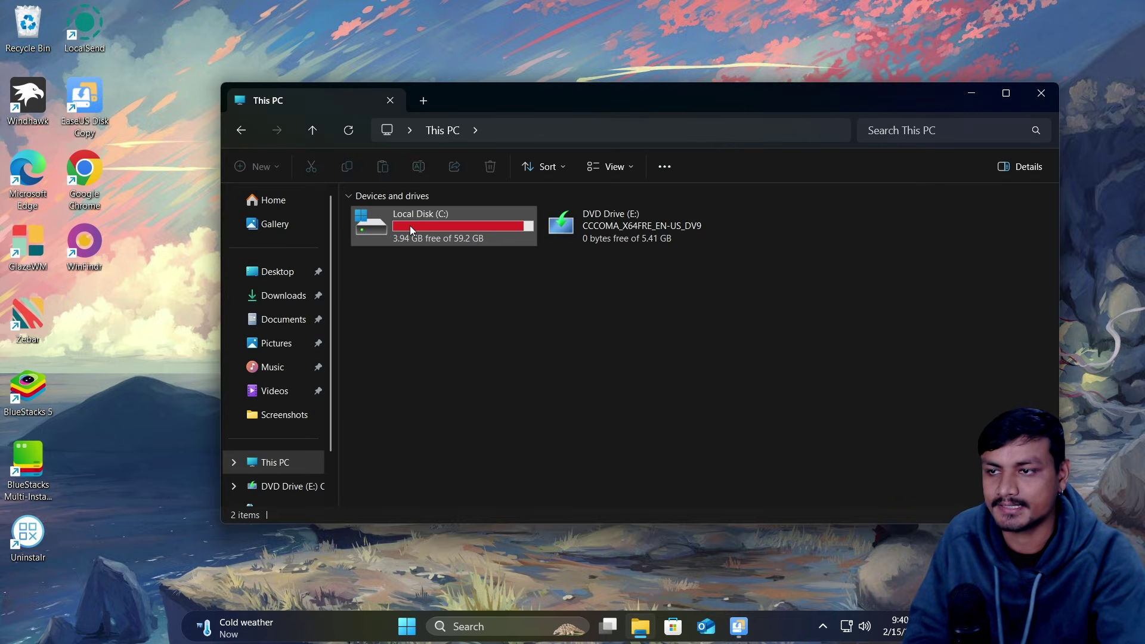
pyautogui.click(972, 93)
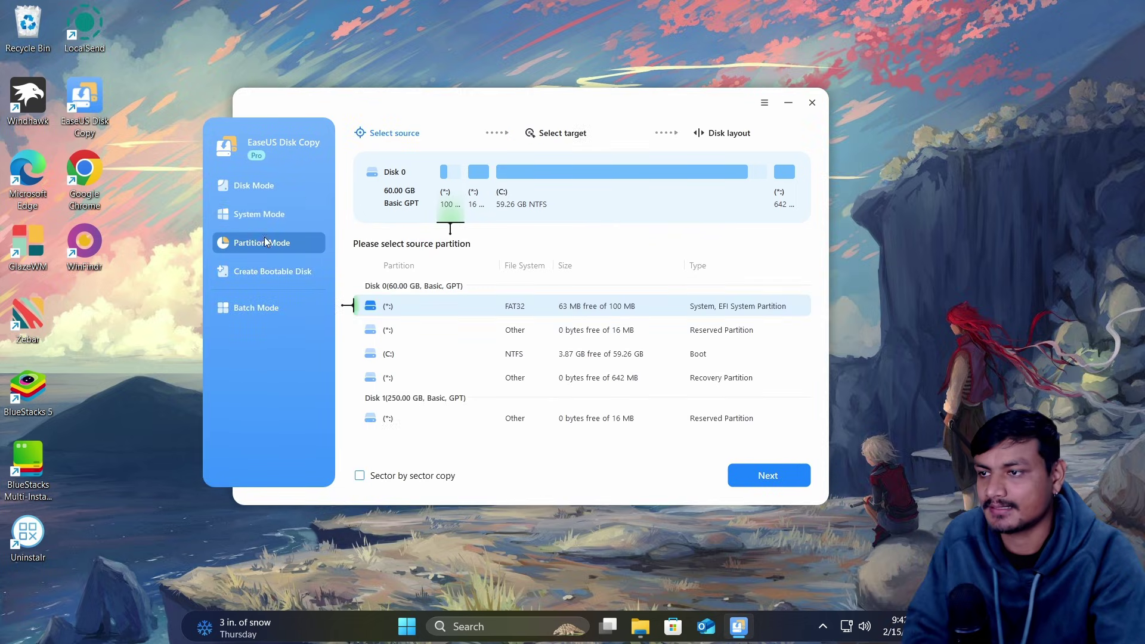
pyautogui.click(266, 189)
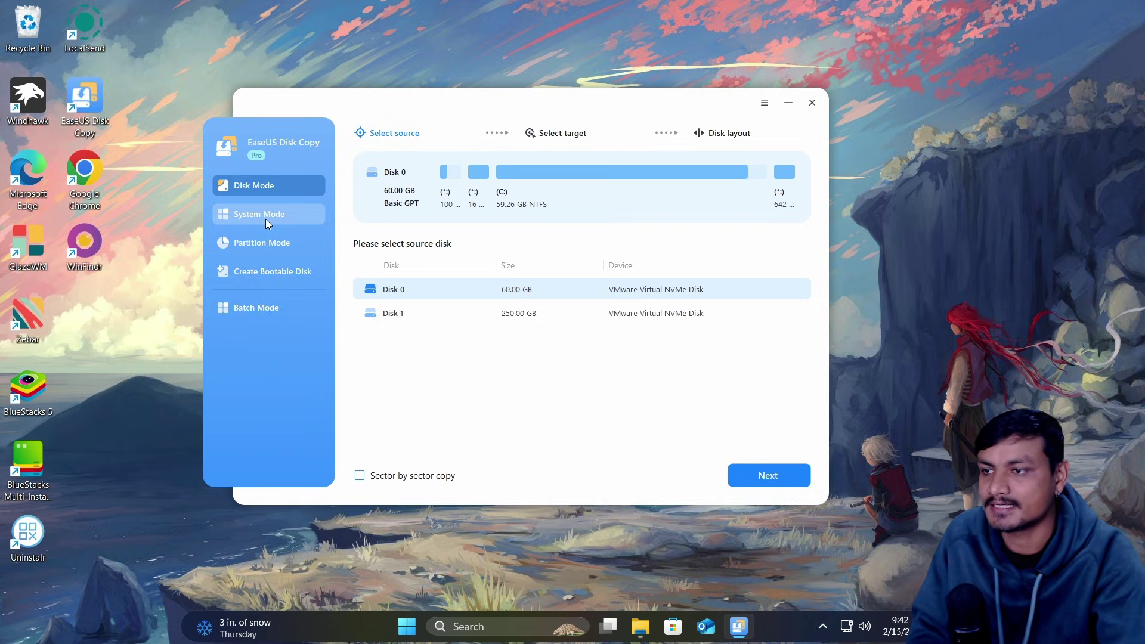
# Choose System Mode with the 250 GB Disk 1 as target and preview its disk layout
pyautogui.click(266, 219)
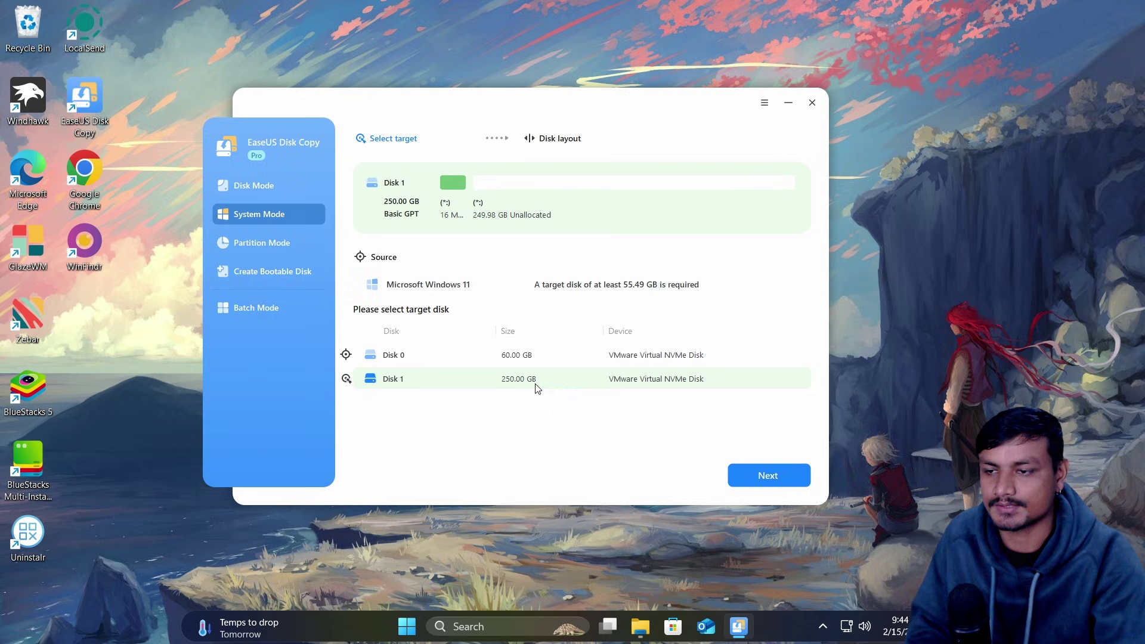
pyautogui.click(762, 474)
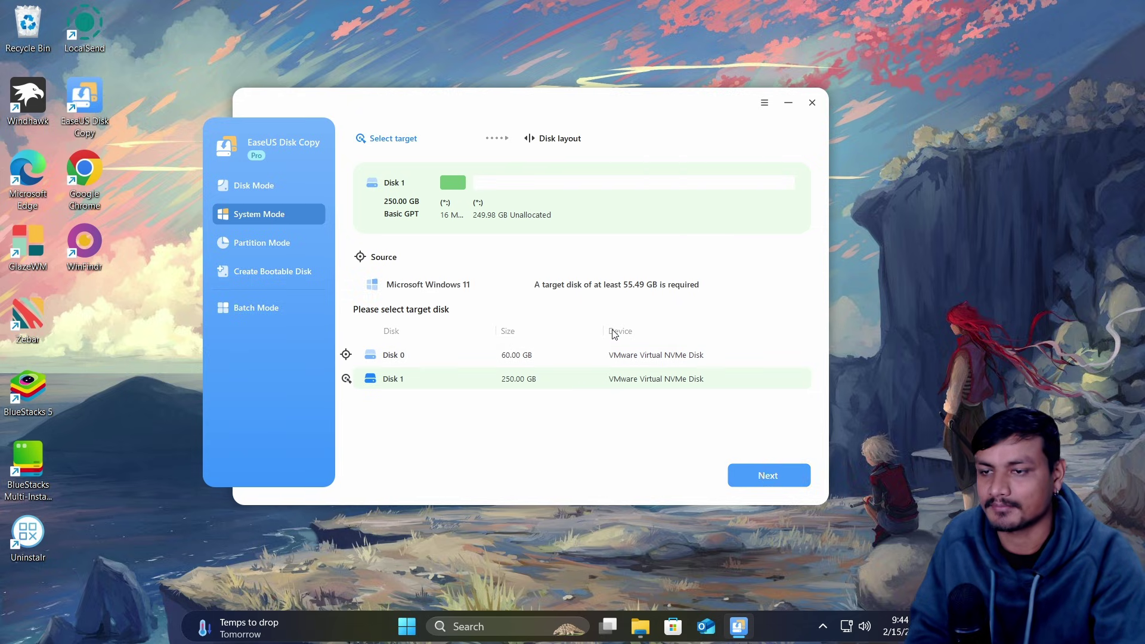
pyautogui.moveTo(615, 107); pyautogui.dragTo(584, 112)
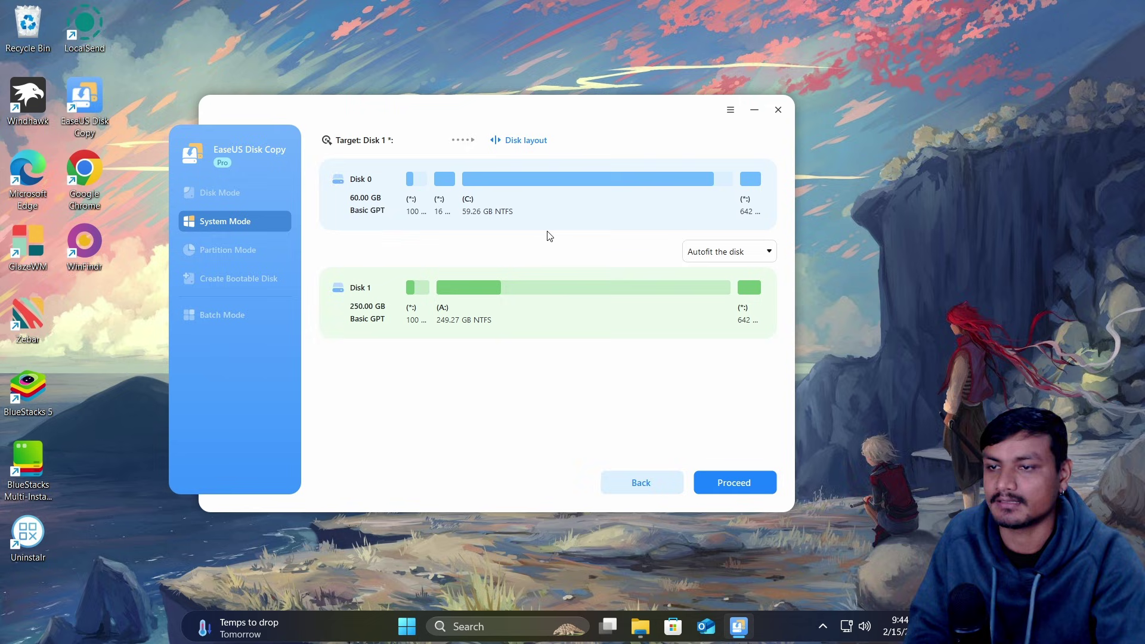
# Keep 'Autofit the disk' for the 250 GB target and proceed to the erase warning
pyautogui.click(739, 252)
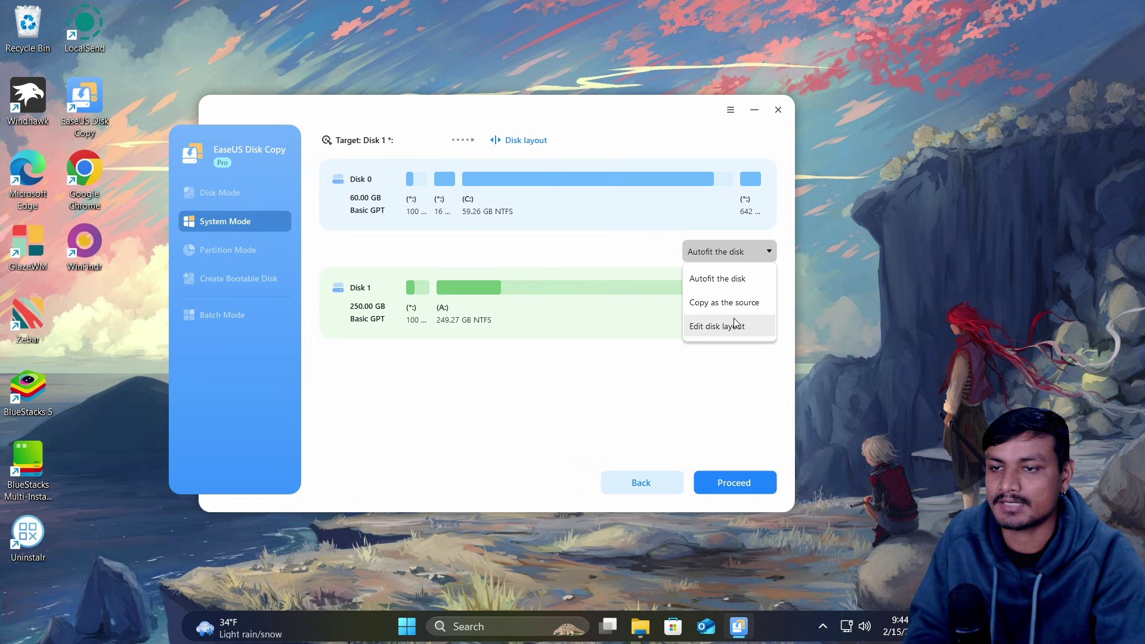
pyautogui.click(721, 277)
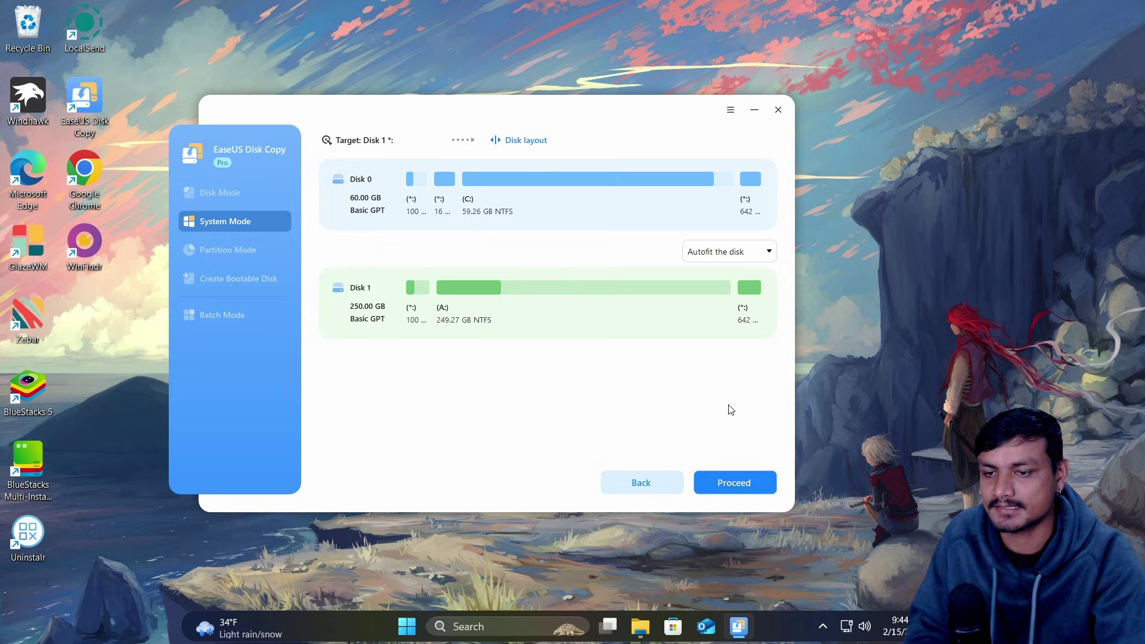
pyautogui.click(753, 484)
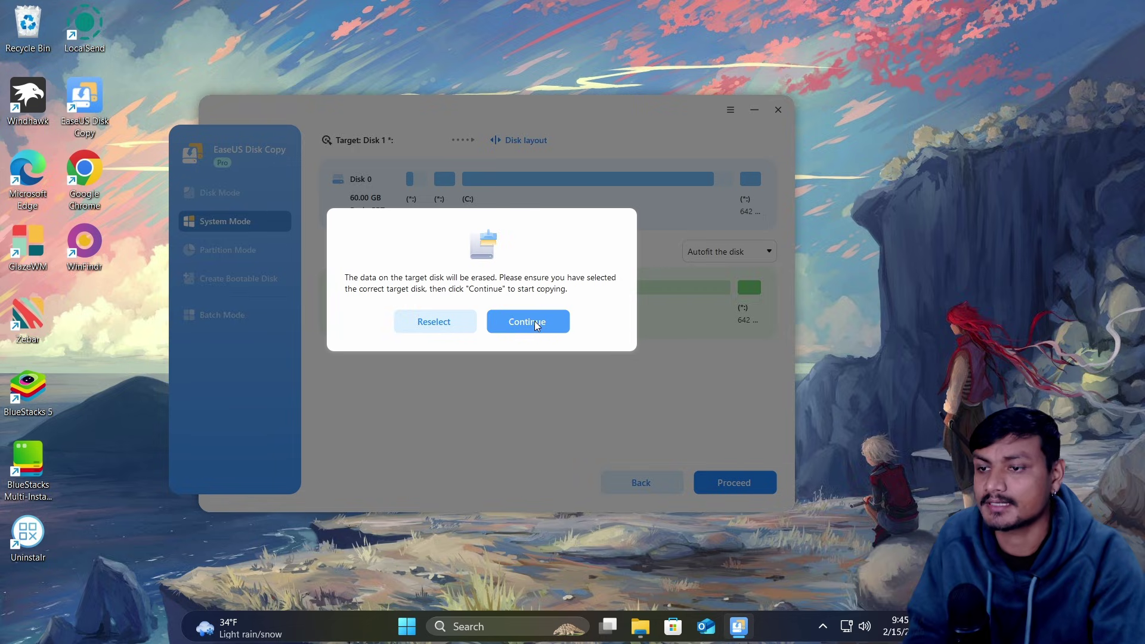
# Confirm erasing Disk 1 and let the system clone from the 60 GB disk finish
pyautogui.click(535, 321)
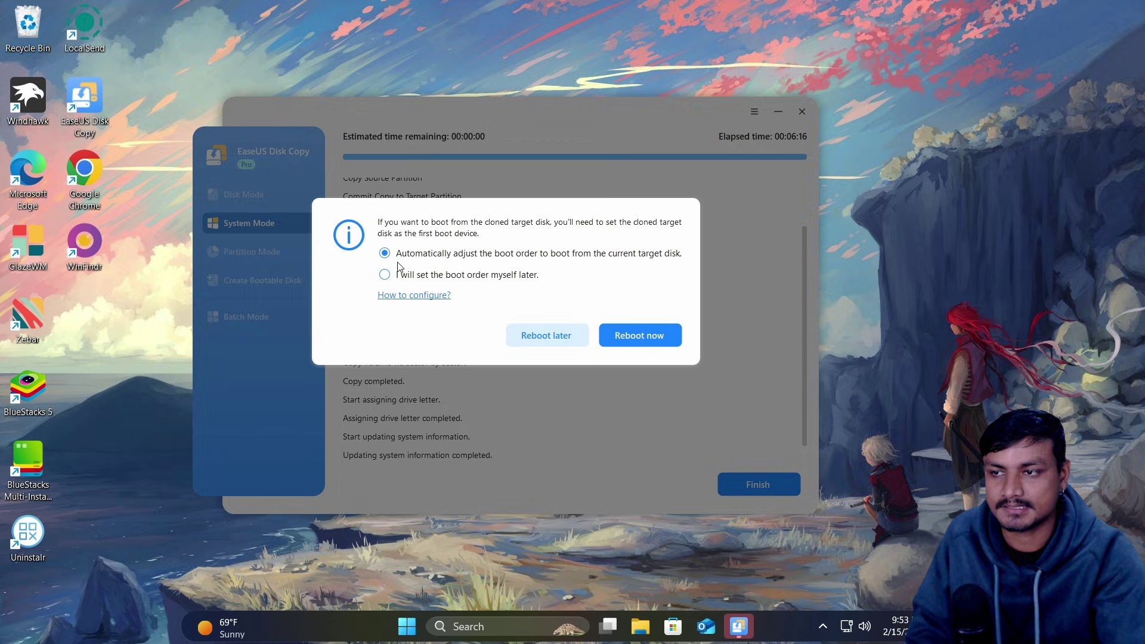
# Reboot from the cloned disk and confirm Local Disk (C:) is now 249 GB with 193 GB free
pyautogui.click(642, 334)
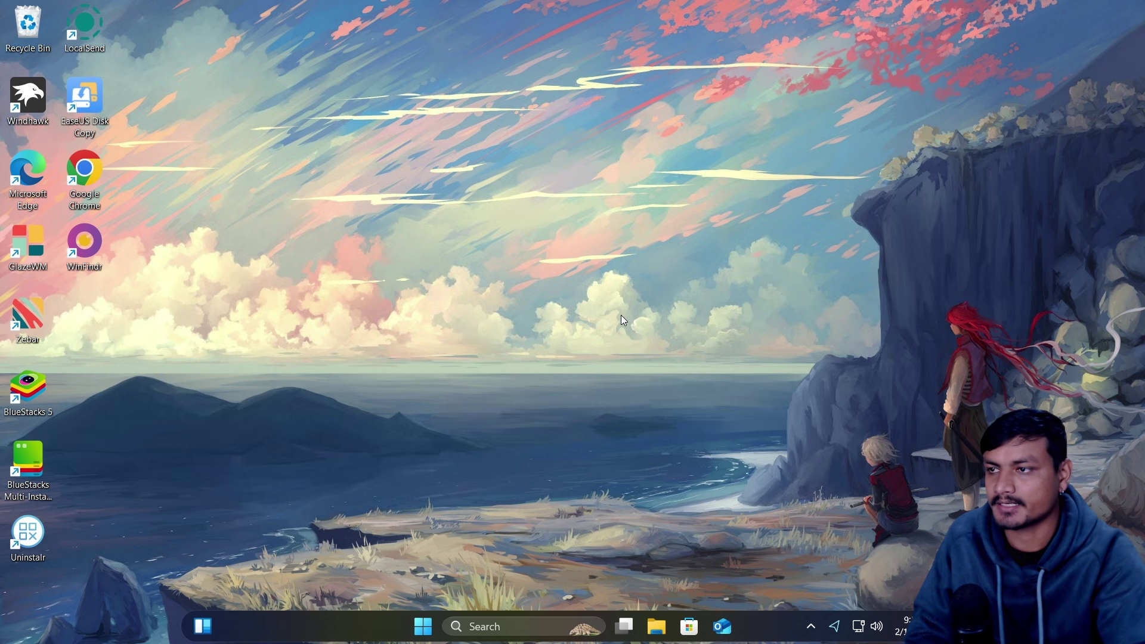
pyautogui.press('super+e')
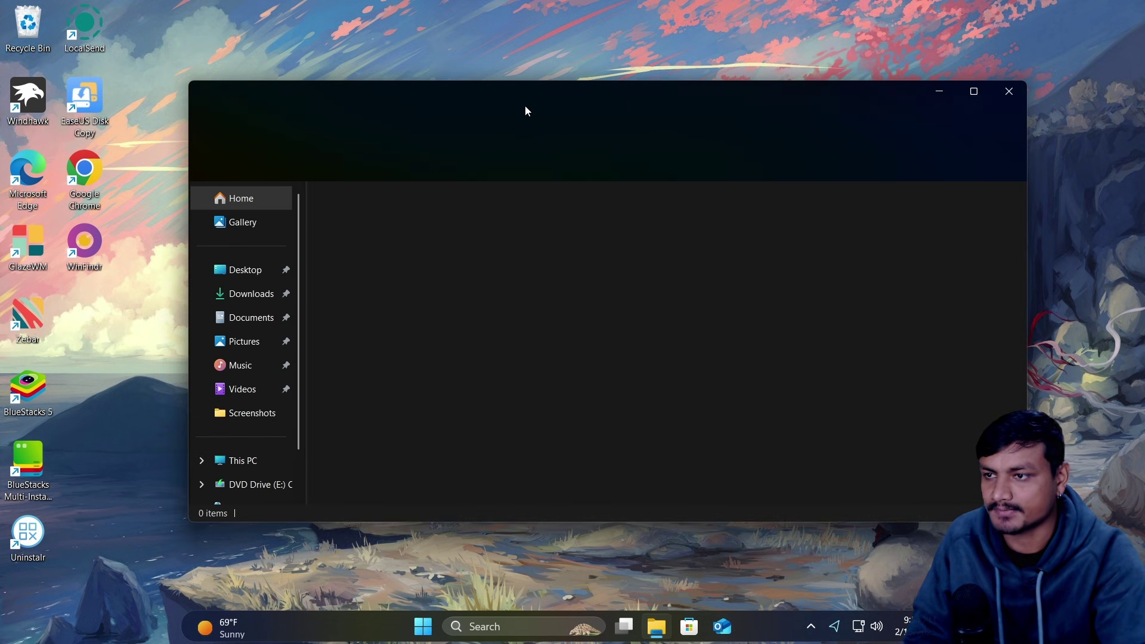
pyautogui.scroll(-1, 273, 416)
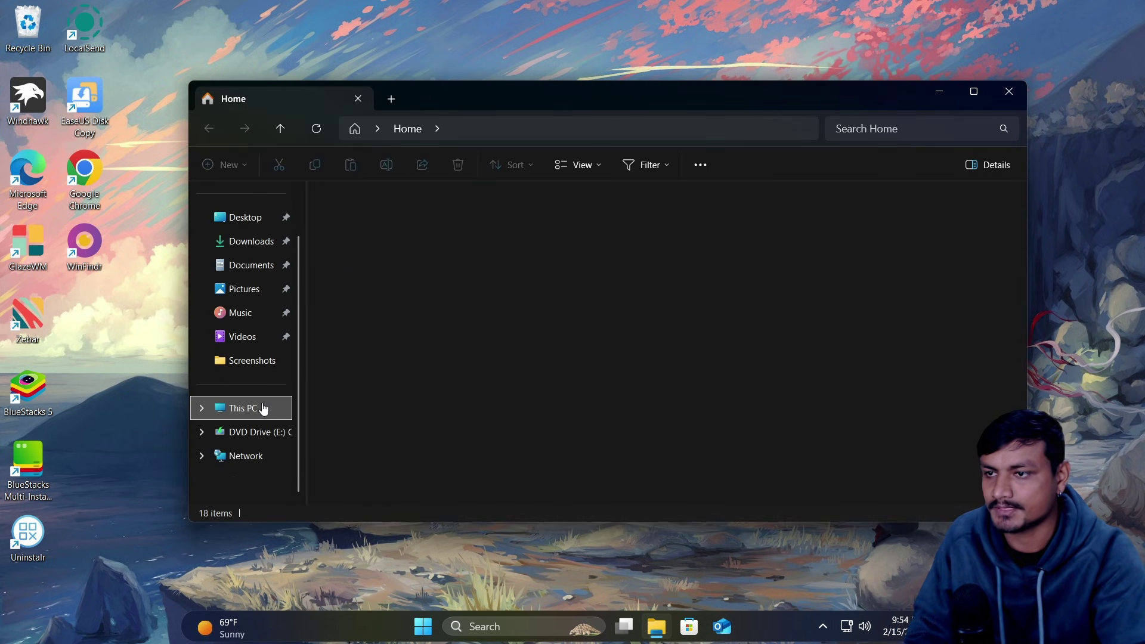
pyautogui.click(263, 408)
pyautogui.click(406, 223)
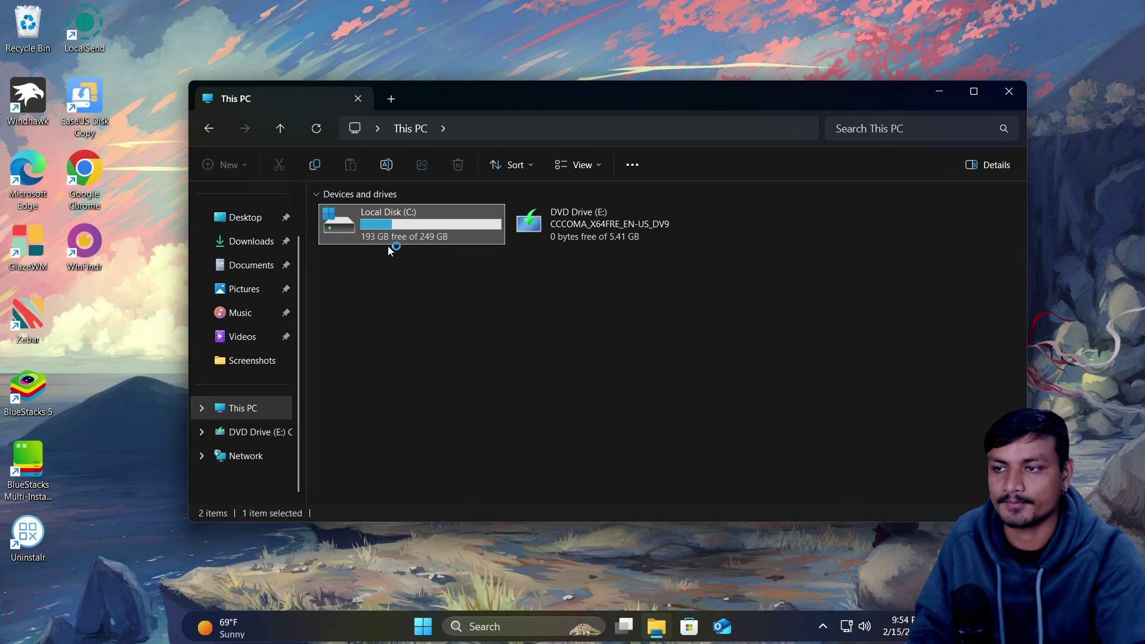
pyautogui.doubleClick(406, 226)
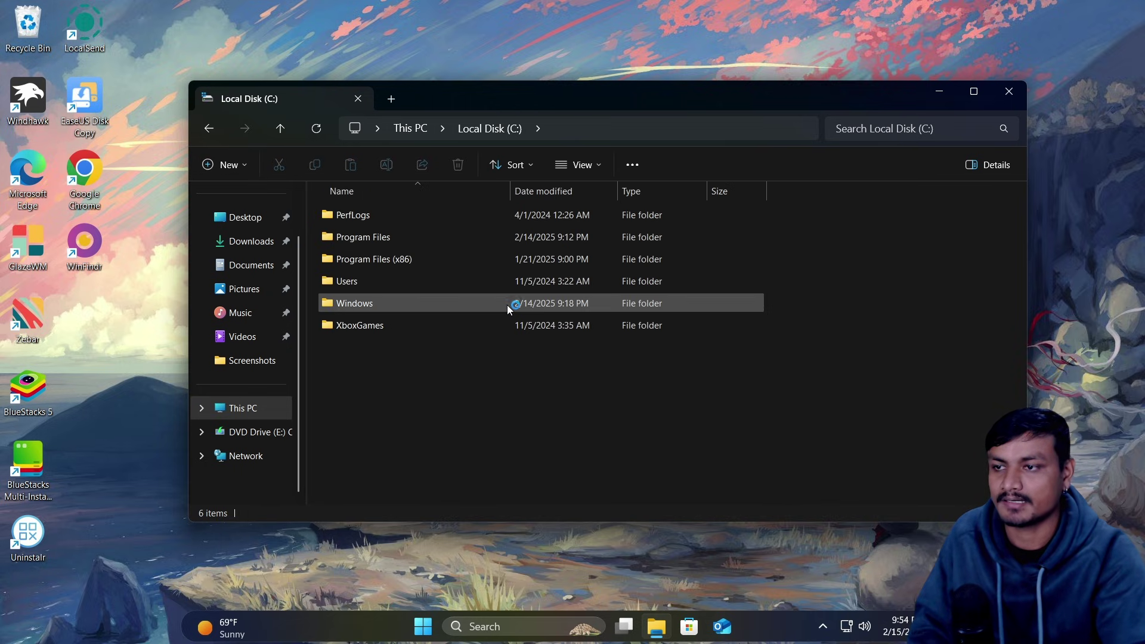
pyautogui.click(209, 128)
# Relaunch EaseUS Disk Copy from the desktop and bring up Windows search
pyautogui.moveTo(470, 90); pyautogui.dragTo(316, 123)
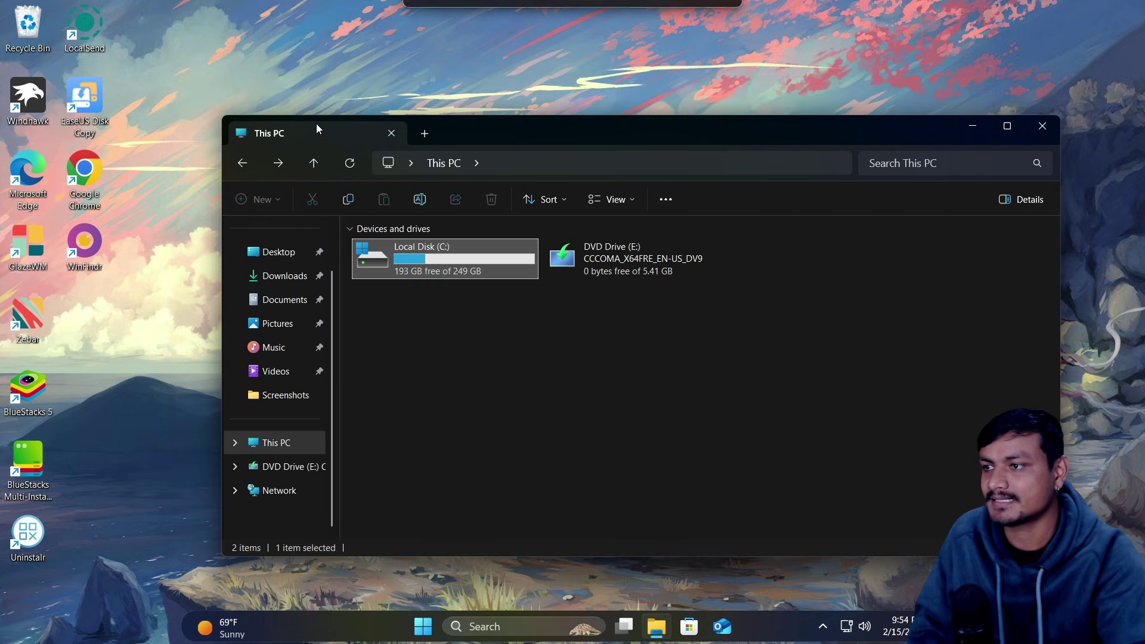
pyautogui.click(114, 263)
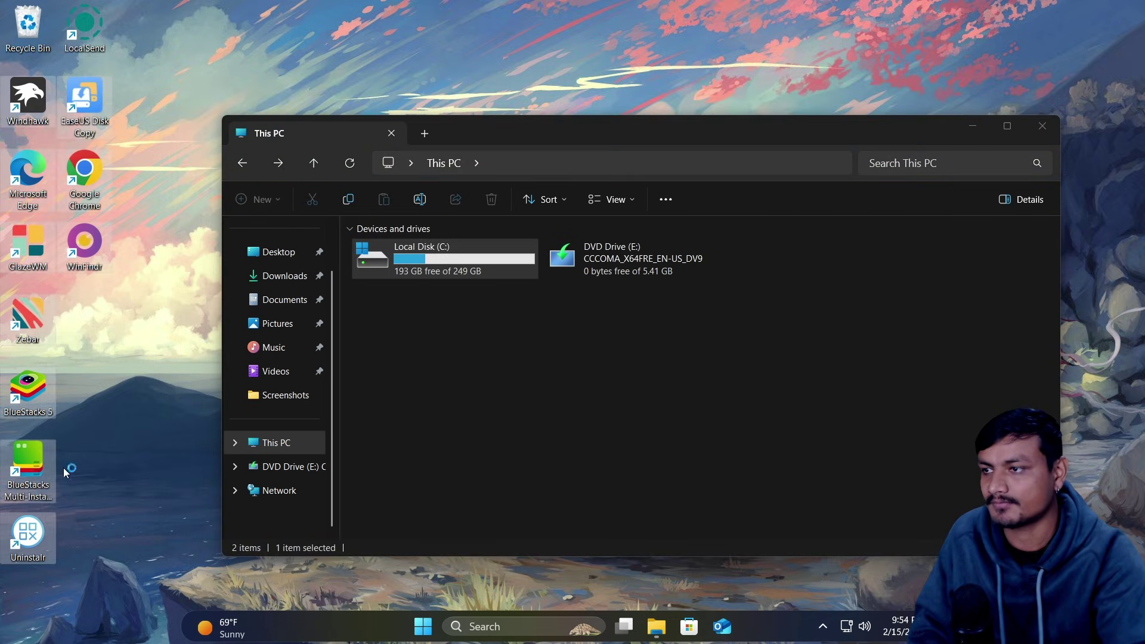
pyautogui.doubleClick(94, 118)
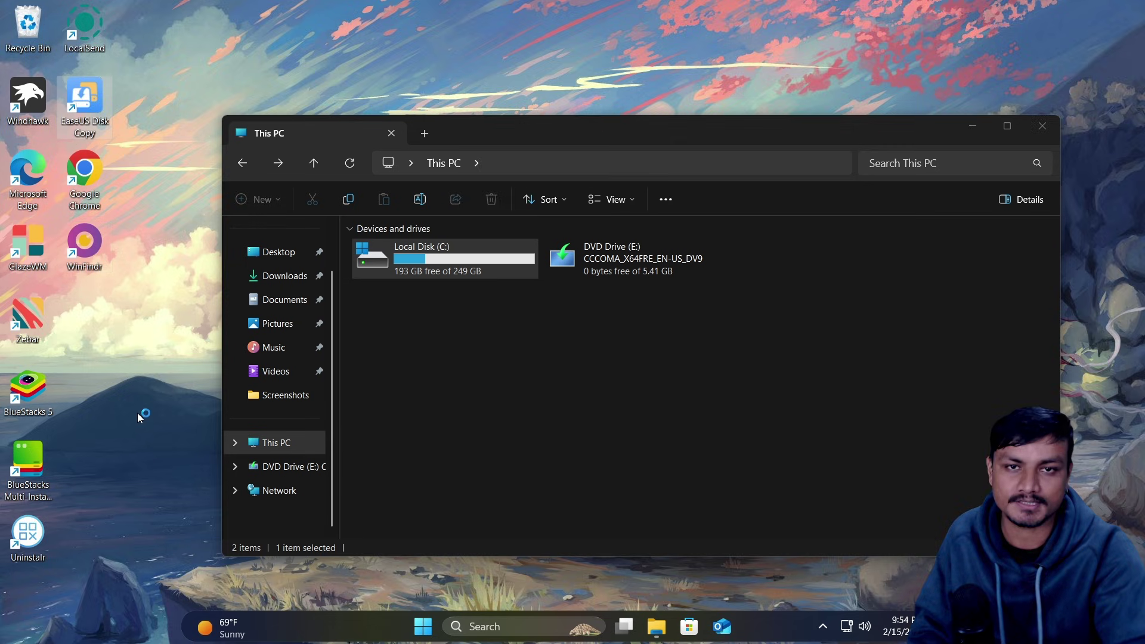
pyautogui.press('super')
# Search 'disk' to open Disk Management and inspect the context menu of the old Disk 0
pyautogui.write('disk')
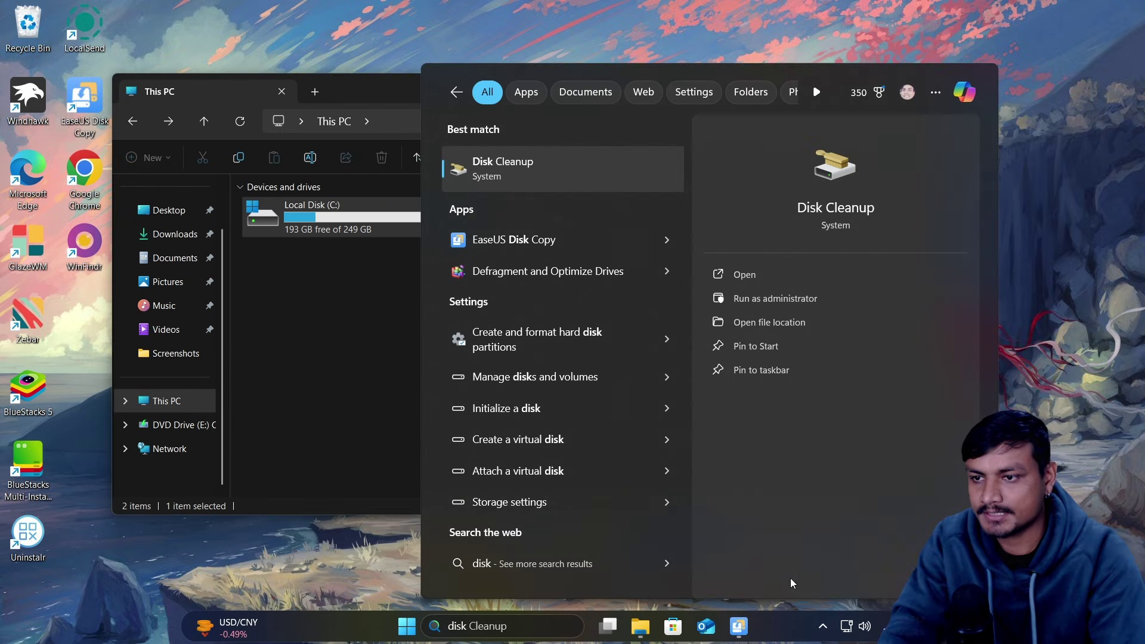
pyautogui.click(561, 349)
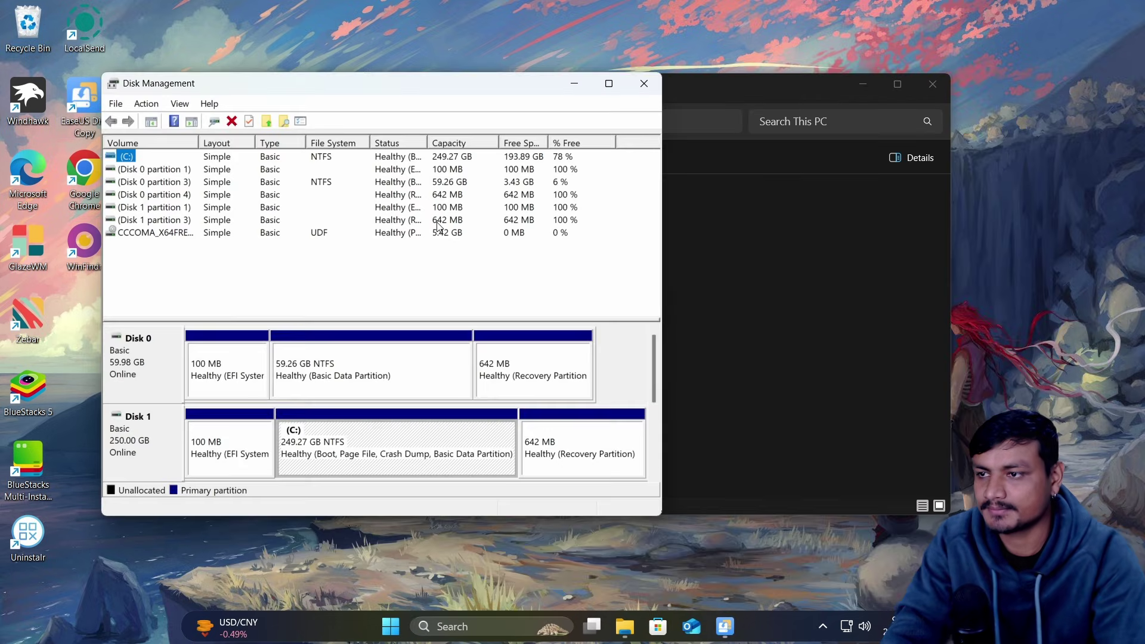
pyautogui.moveTo(422, 91); pyautogui.dragTo(473, 64)
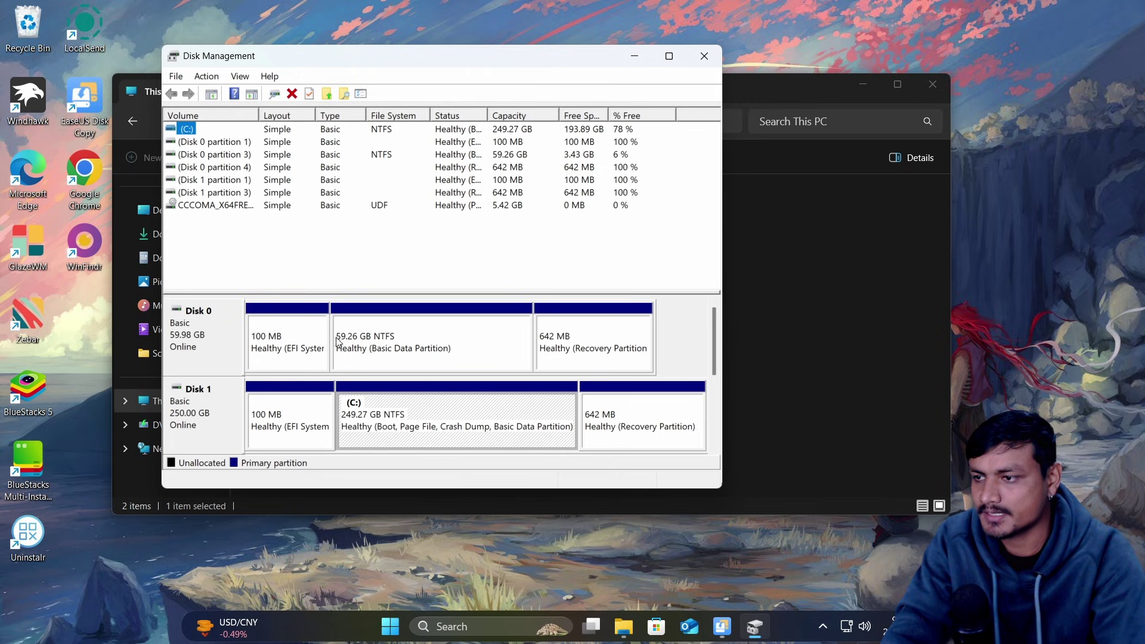
pyautogui.click(205, 351)
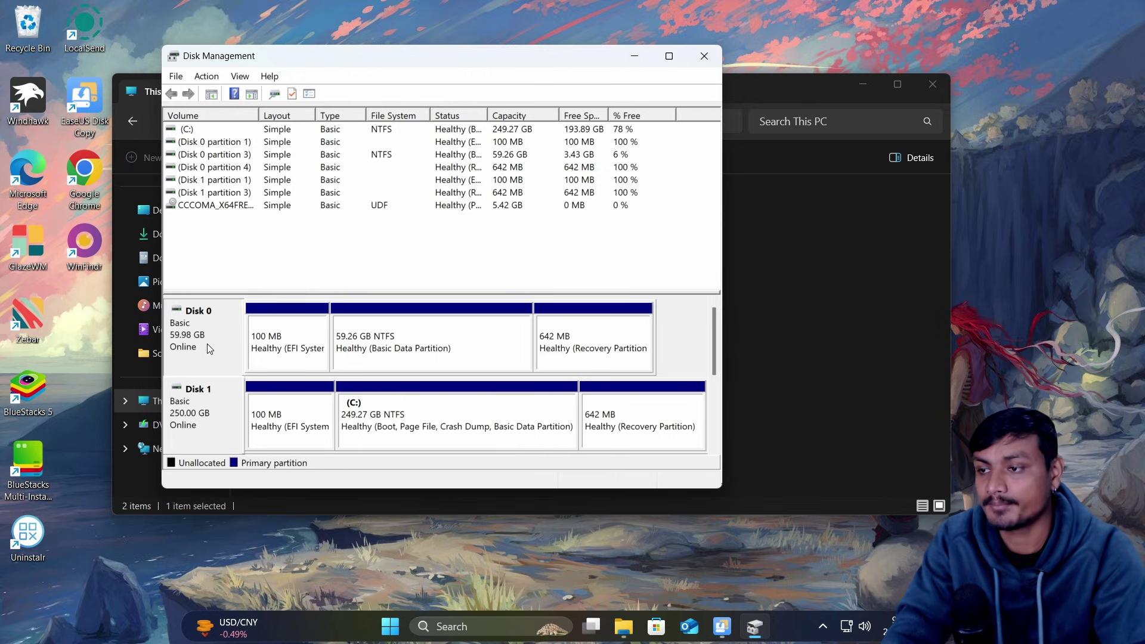
pyautogui.moveTo(715, 349)
pyautogui.mouseDown()
pyautogui.moveTo(715, 395)
pyautogui.moveTo(715, 346)
pyautogui.mouseUp()
pyautogui.rightClick(205, 349)
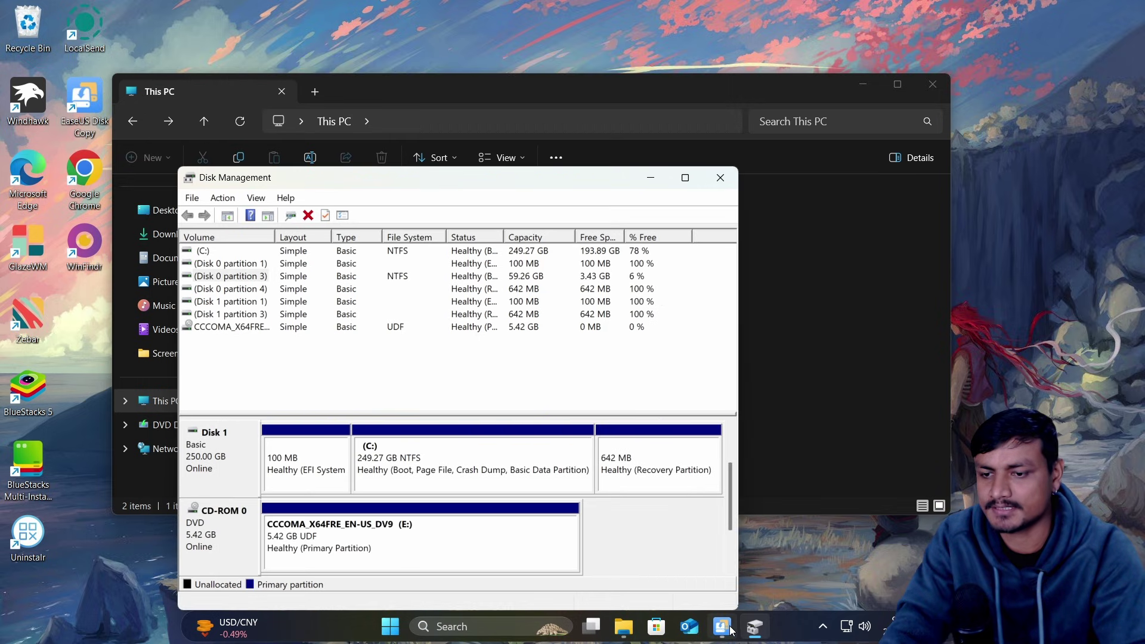
# Bring EaseUS Disk Copy forward and close it with Alt+F4
pyautogui.click(722, 626)
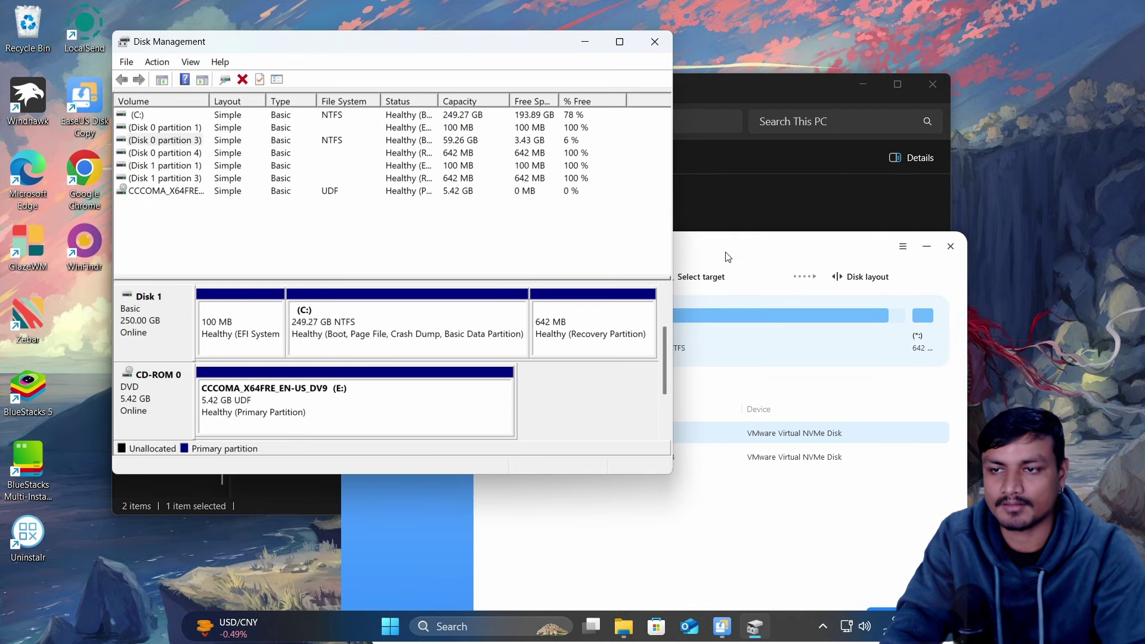
pyautogui.moveTo(729, 257); pyautogui.dragTo(675, 35)
pyautogui.hotkey('alt', 'F4')
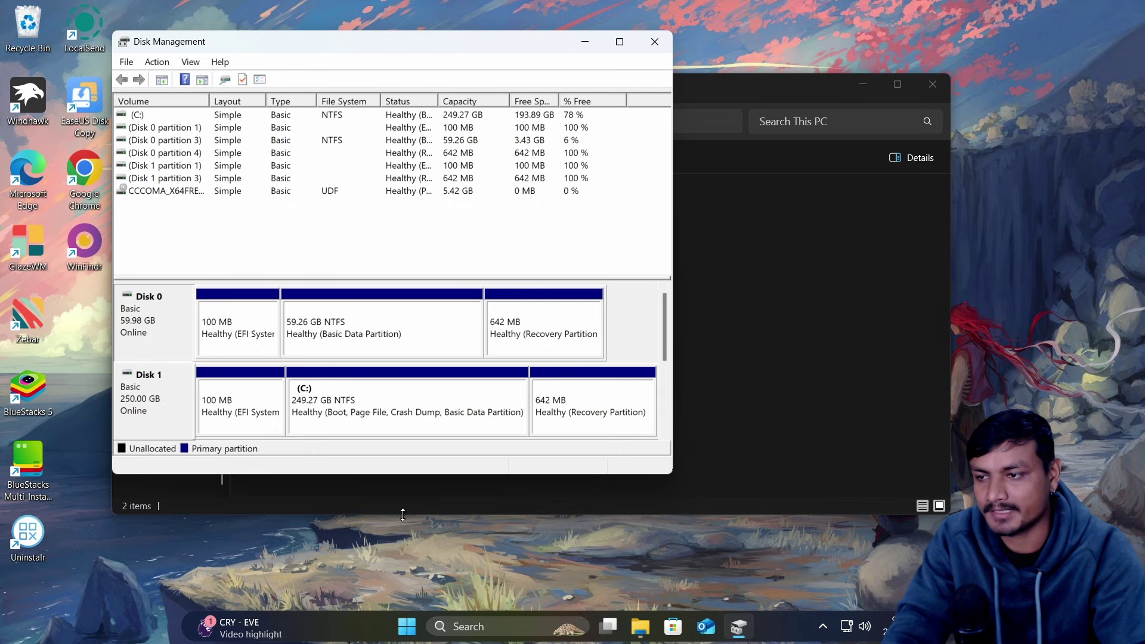
# Start formatting Disk 0's 59.26 GB partition, then cancel the Format dialog
pyautogui.rightClick(365, 315)
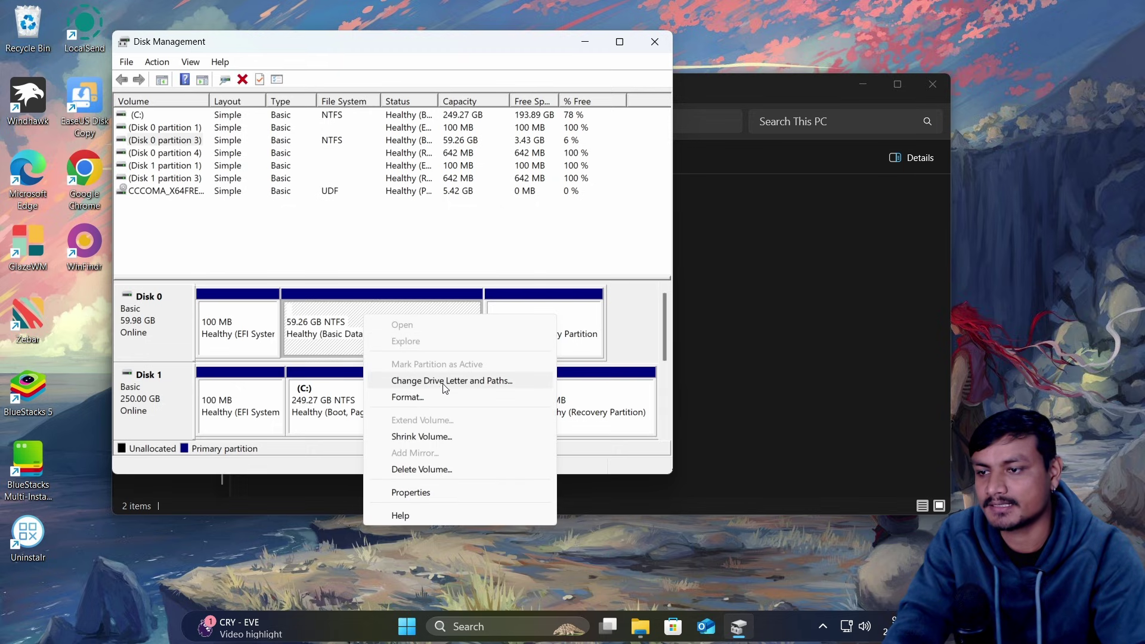
pyautogui.click(408, 398)
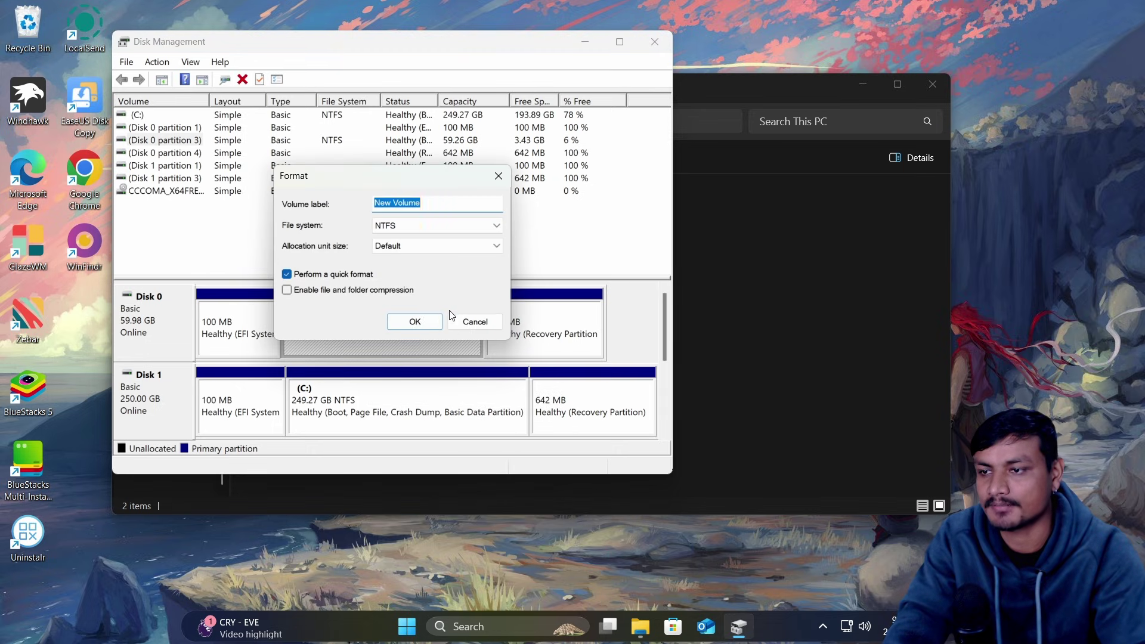
pyautogui.click(474, 322)
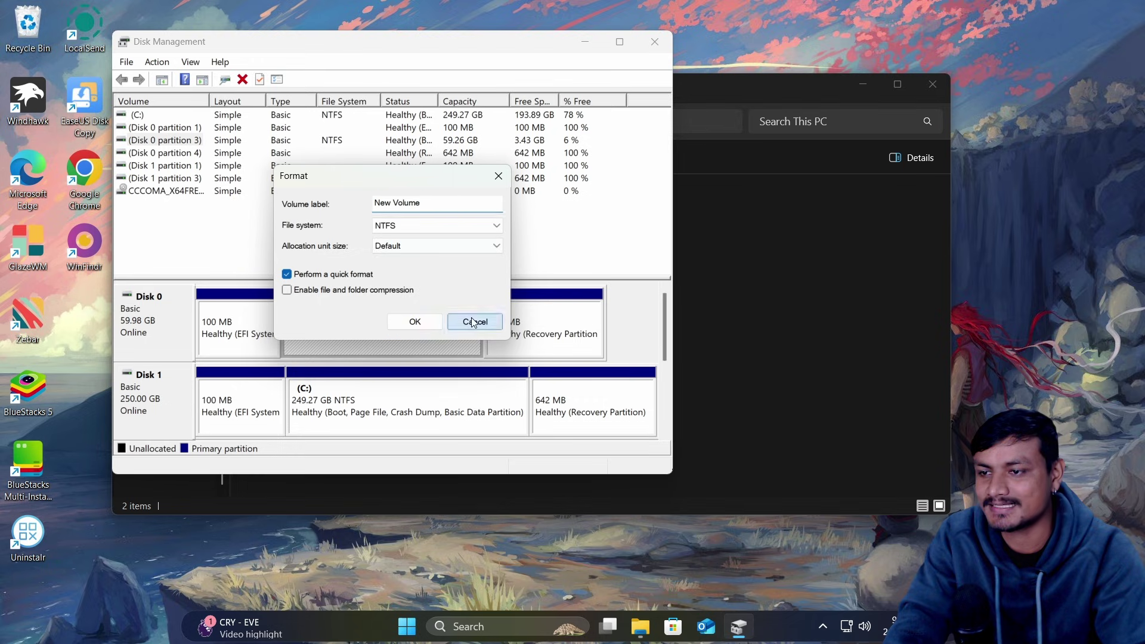
# Inspect Disk 0's 642 MB recovery and EFI partitions, then close Disk Management
pyautogui.click(551, 323)
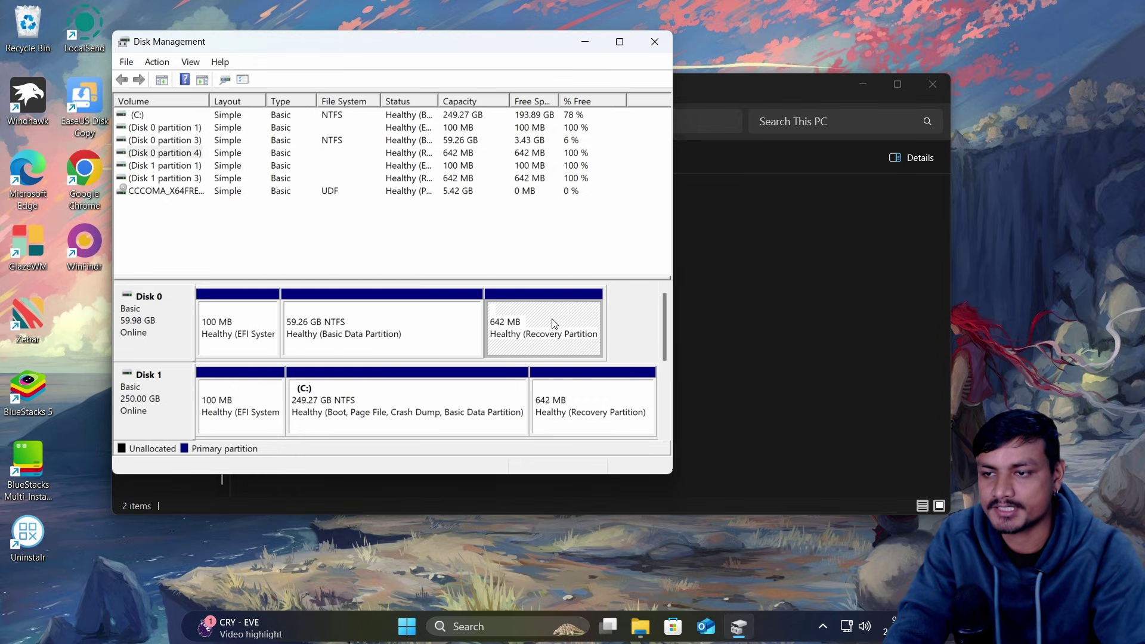
pyautogui.click(443, 321)
pyautogui.rightClick(549, 320)
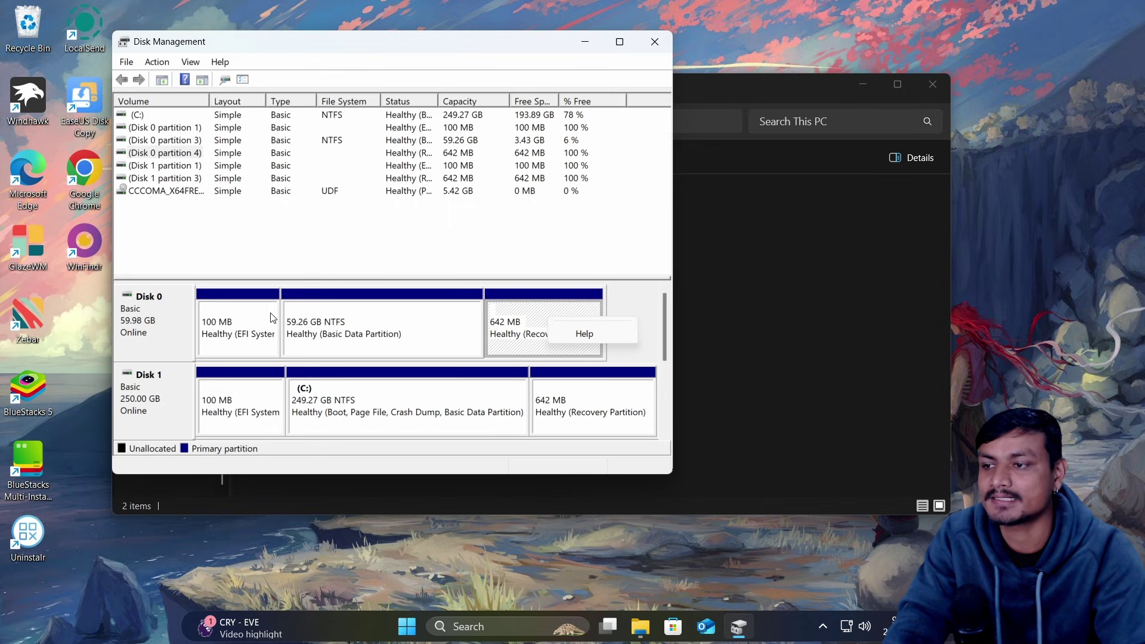
pyautogui.click(229, 322)
pyautogui.click(654, 41)
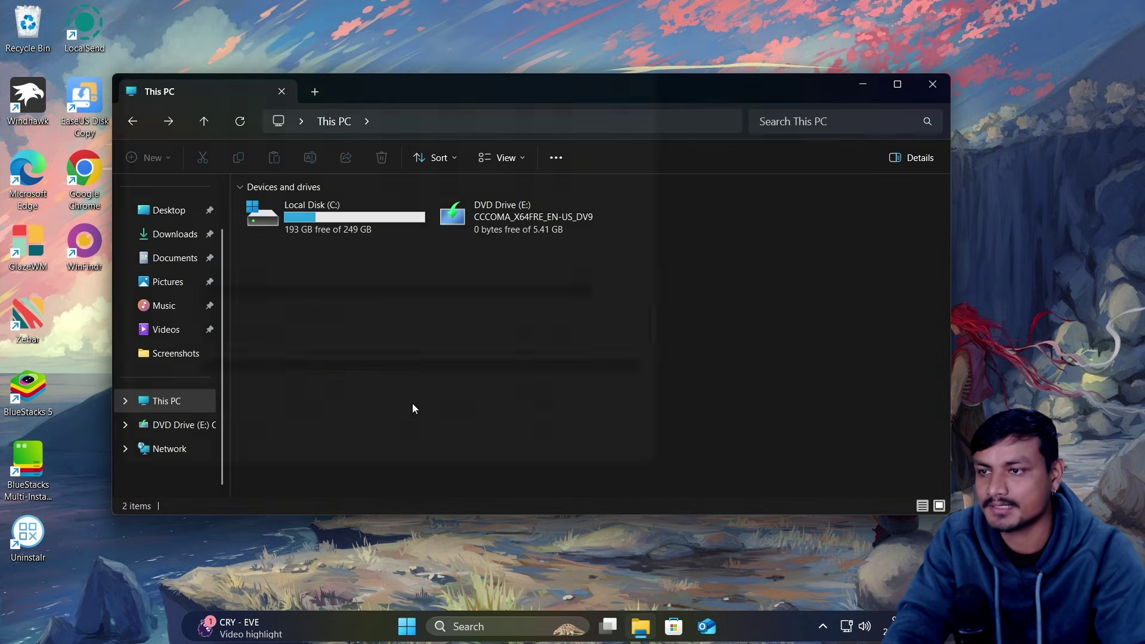
# Open Command Prompt as administrator, closing the PowerShell window opened first
pyautogui.rightClick(422, 624)
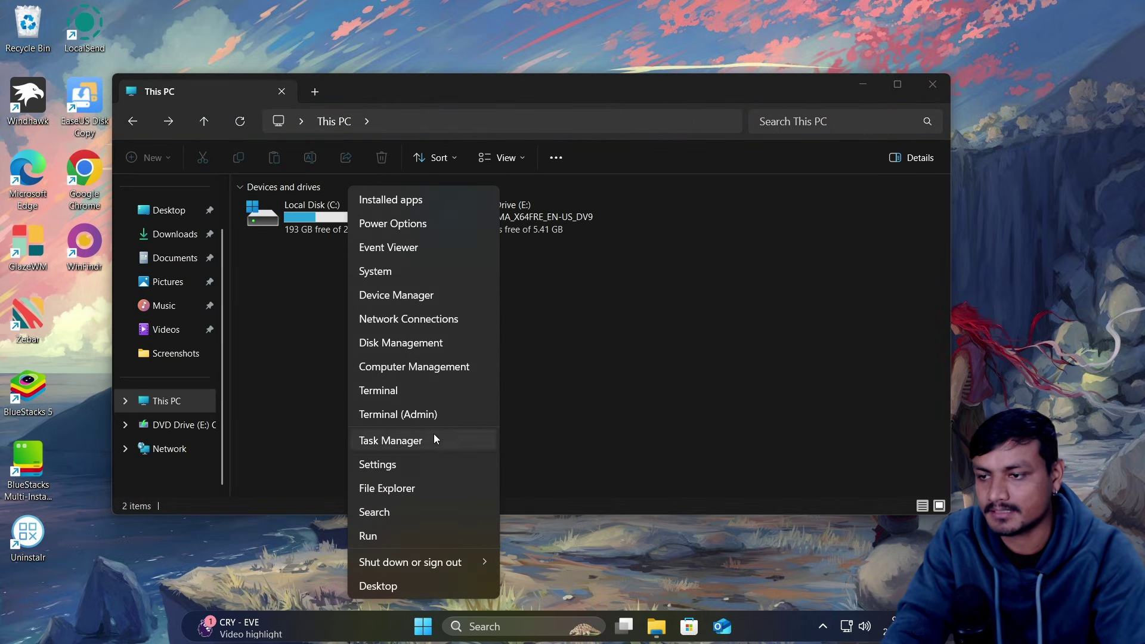
pyautogui.click(428, 414)
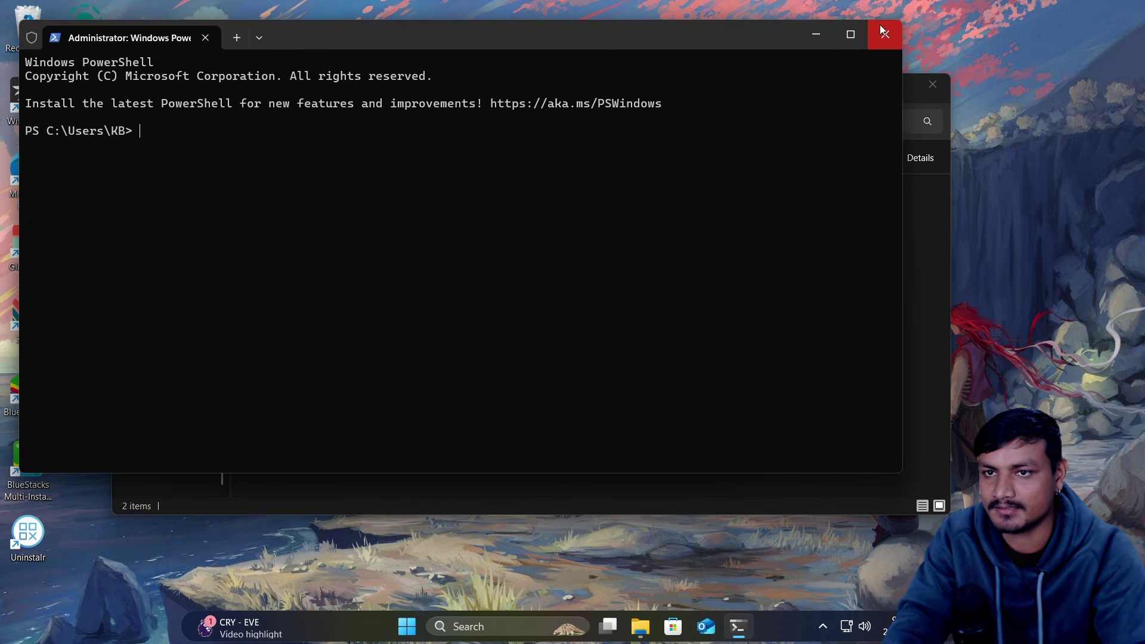
pyautogui.click(893, 36)
pyautogui.click(511, 620)
pyautogui.write('cmd')
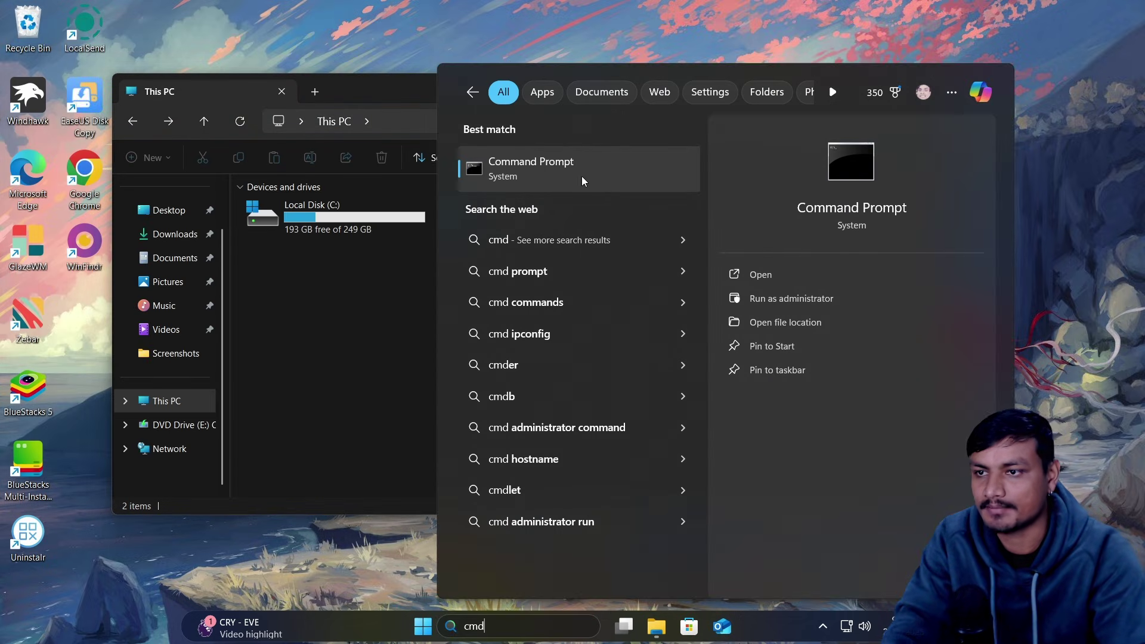
pyautogui.rightClick(566, 167)
pyautogui.click(606, 184)
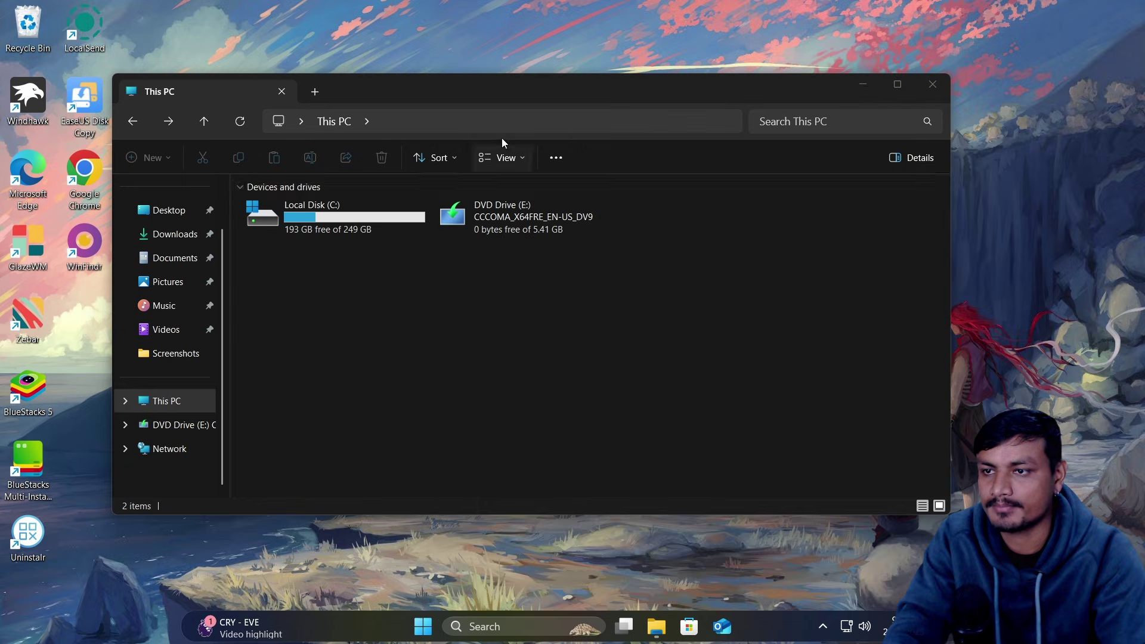
# In DiskPart, list the disks, select Disk 0 and clean it
pyautogui.write('disk')
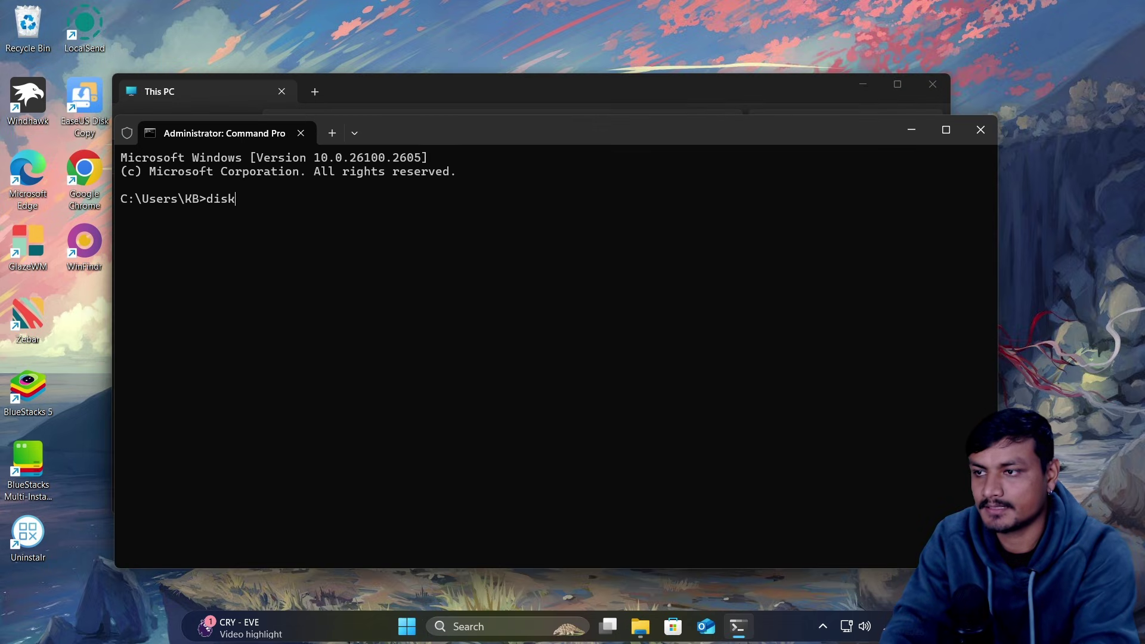
pyautogui.write('part')
pyautogui.press('Return')
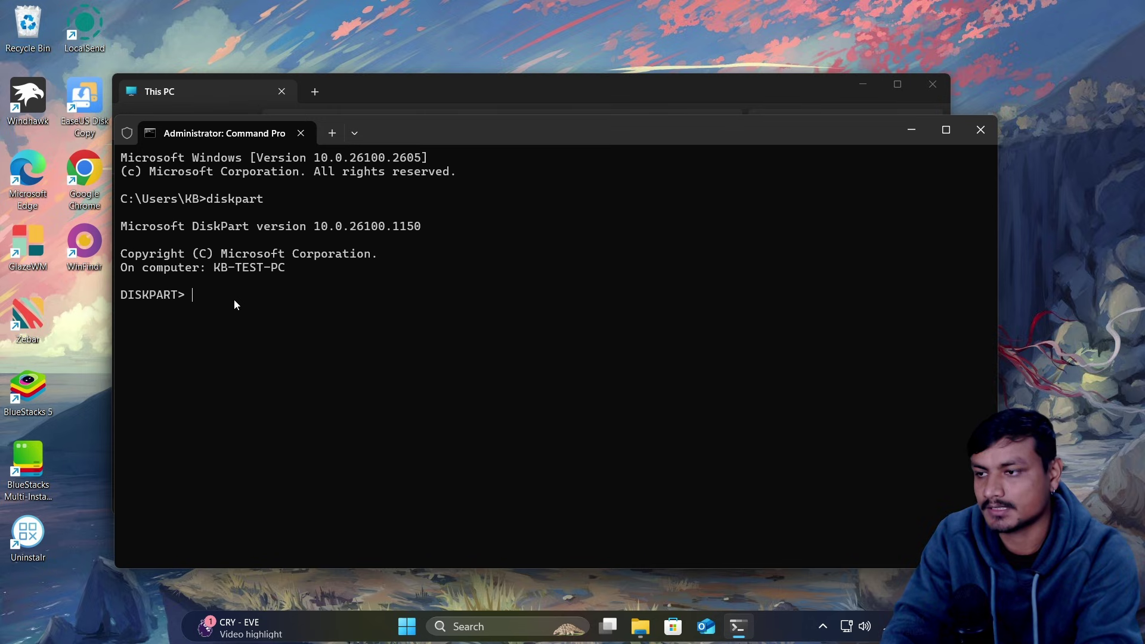
pyautogui.write('list ')
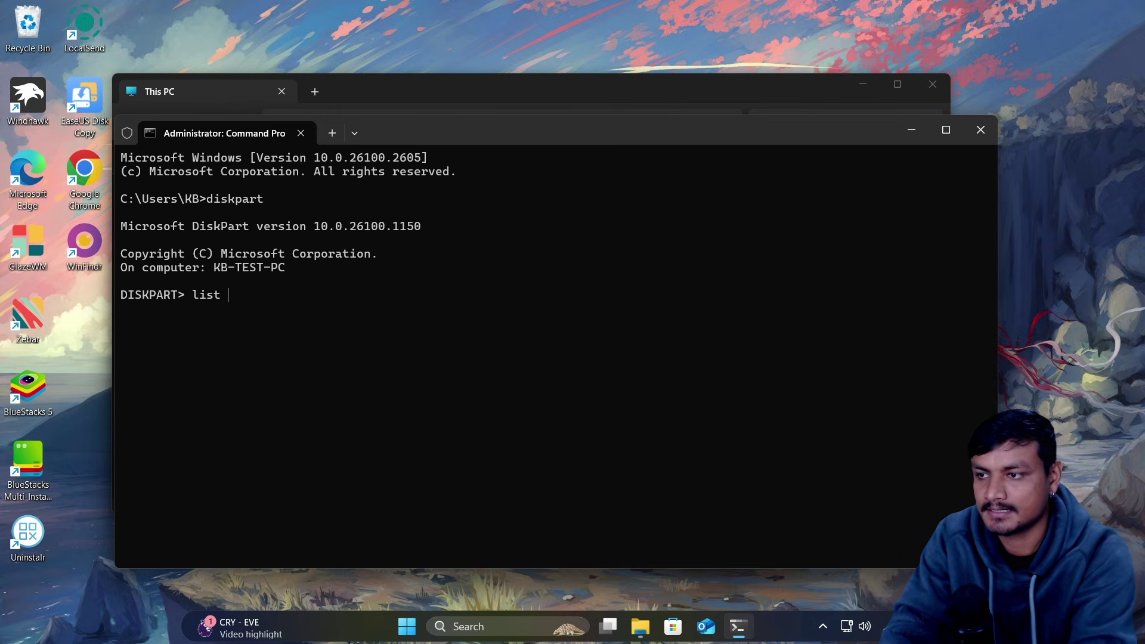
pyautogui.write('disj')
pyautogui.press('BackSpace')
pyautogui.write('k')
pyautogui.press('Return')
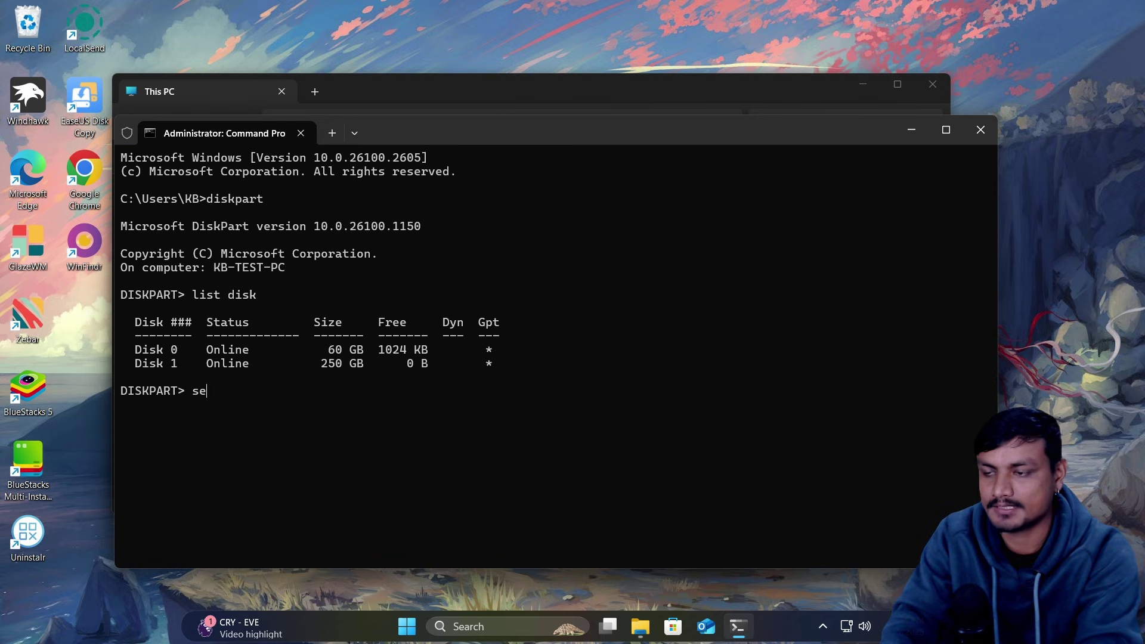
pyautogui.write('ect disk 0')
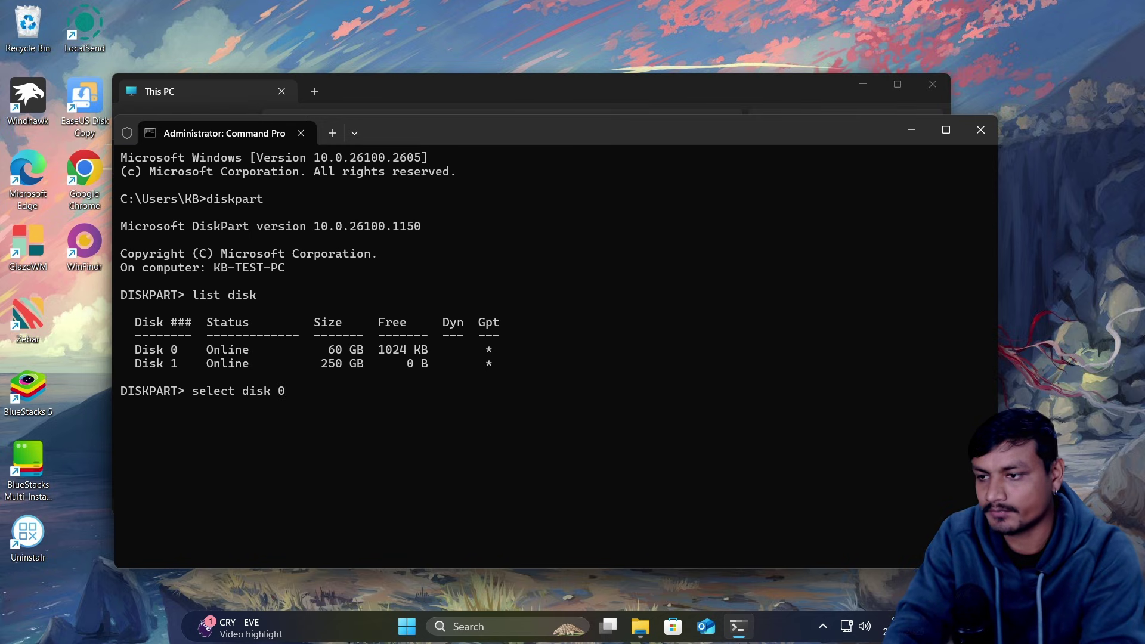
pyautogui.press('Return')
pyautogui.write('cle')
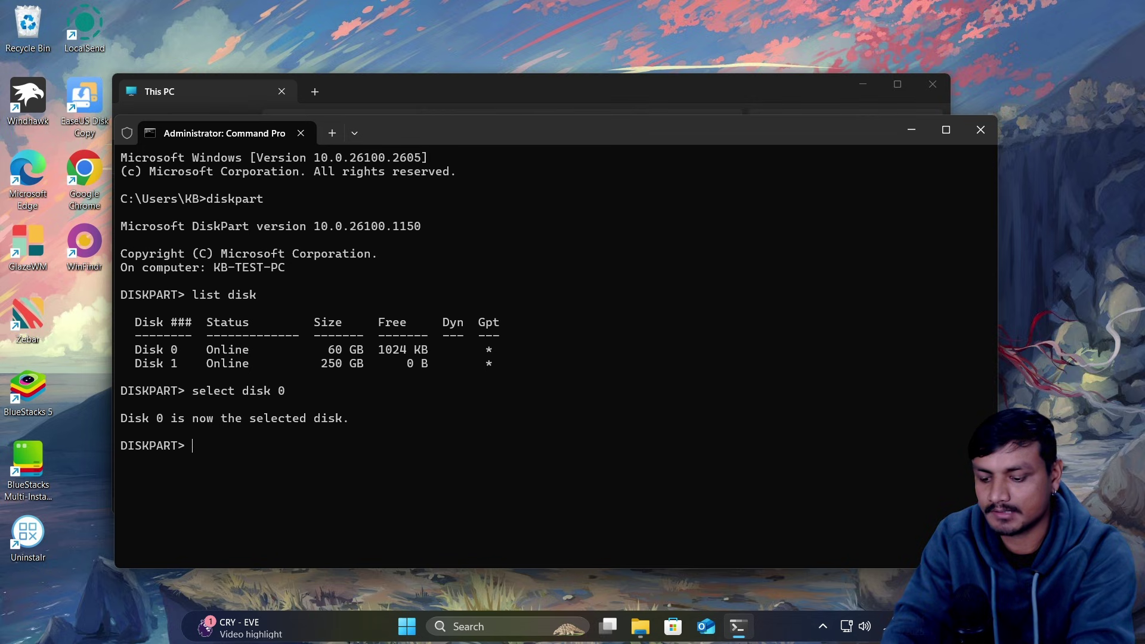
pyautogui.write('cleabn')
pyautogui.press('BackSpace')
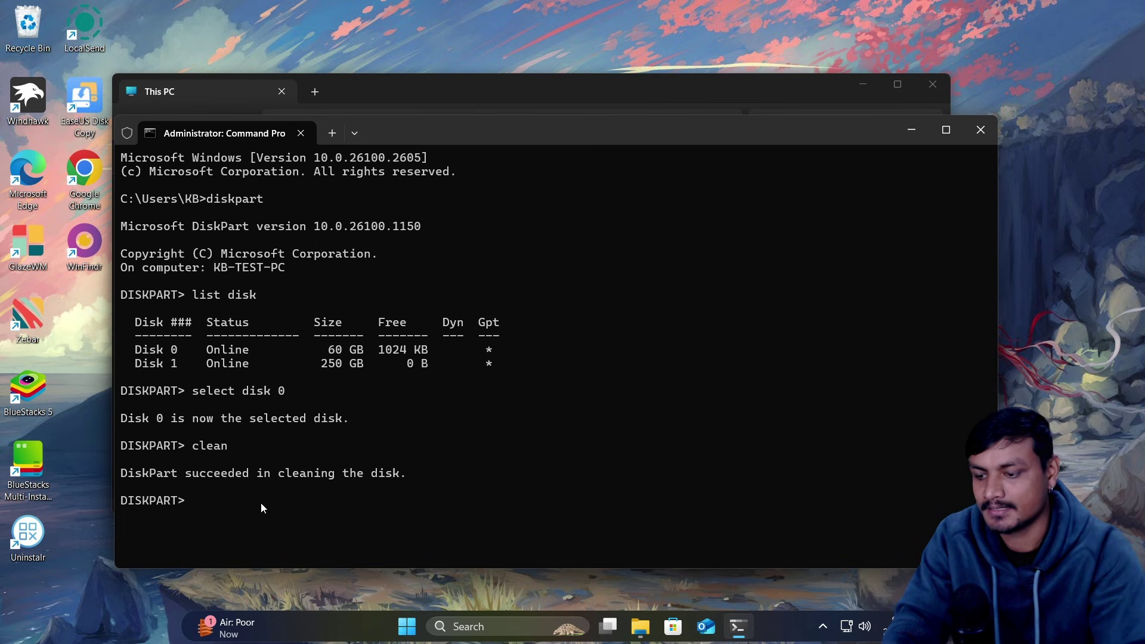
# Close the open windows, open Disk Management and initialize Disk 0 as GPT
pyautogui.click(981, 129)
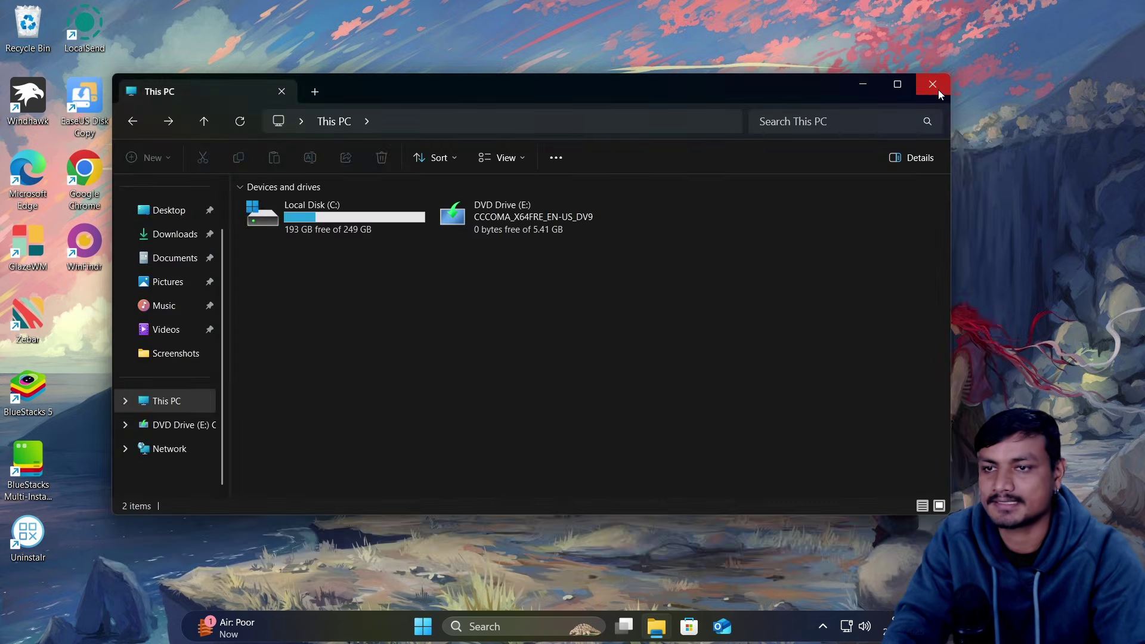
pyautogui.click(934, 86)
pyautogui.click(503, 622)
pyautogui.write('disk')
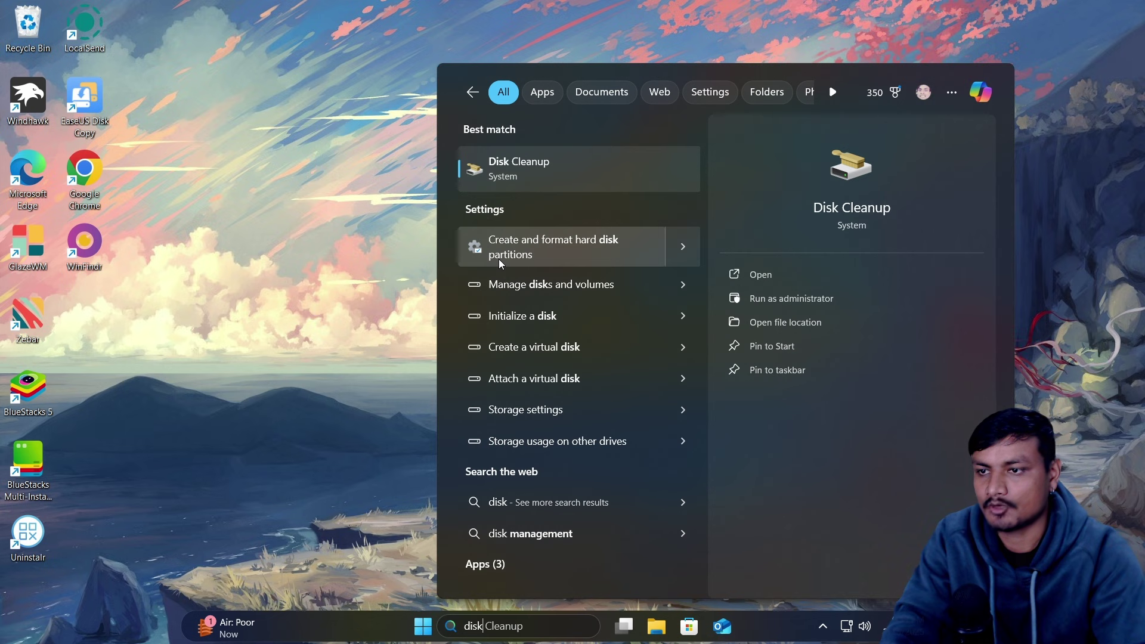
pyautogui.click(499, 258)
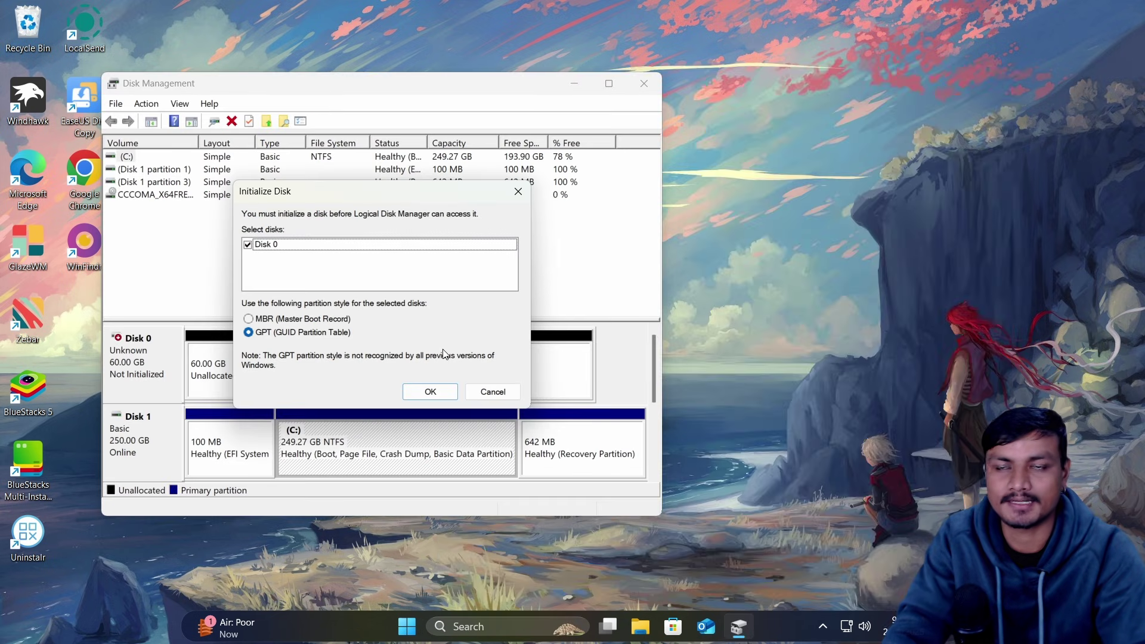
pyautogui.click(431, 393)
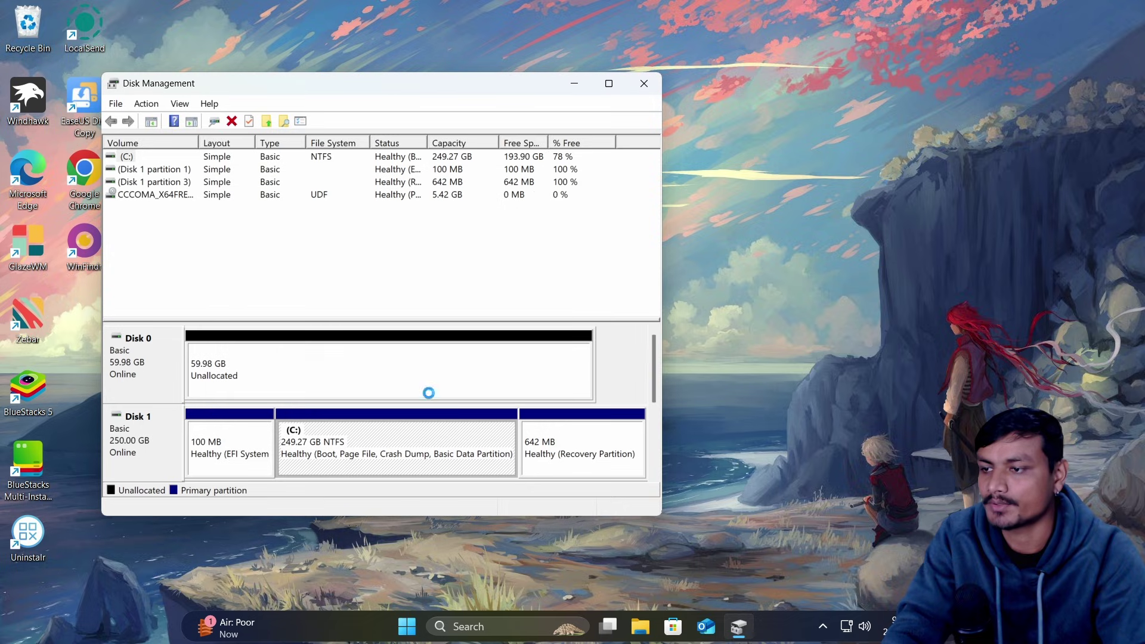
# Create a full-size 61422 MB NTFS simple volume D: on Disk 0's unallocated space
pyautogui.click(282, 367)
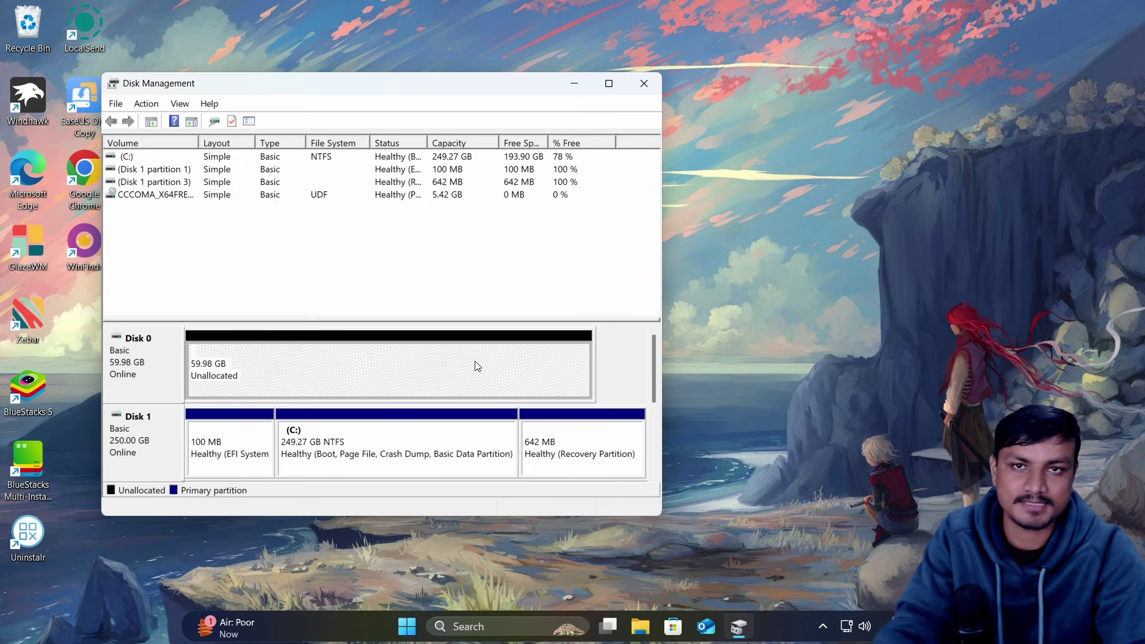
pyautogui.rightClick(266, 374)
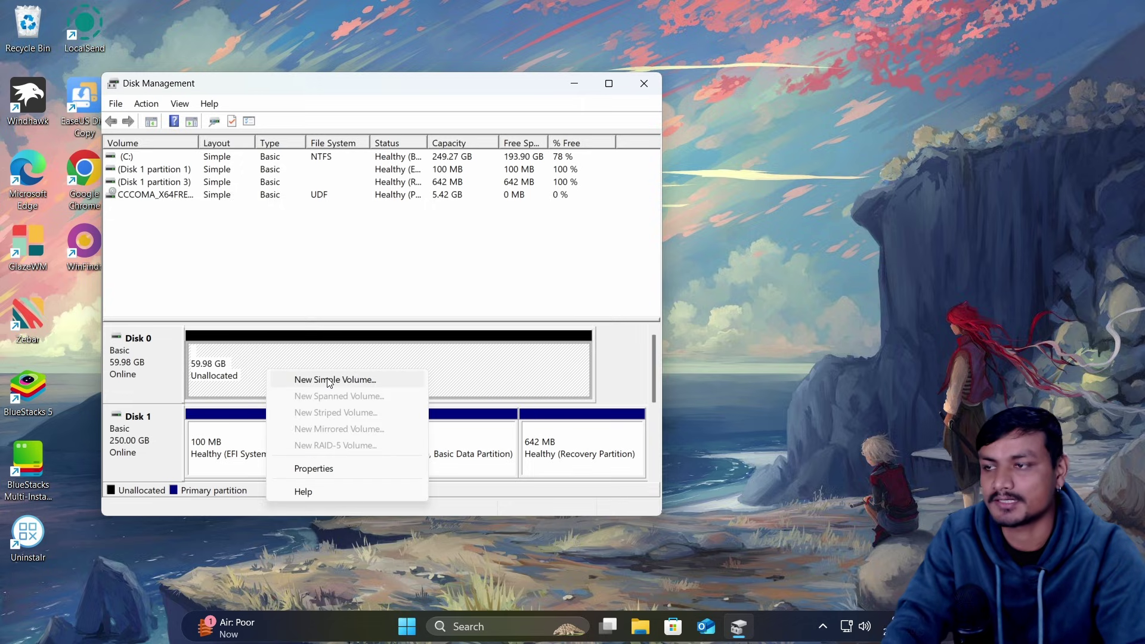
pyautogui.click(372, 382)
pyautogui.click(393, 422)
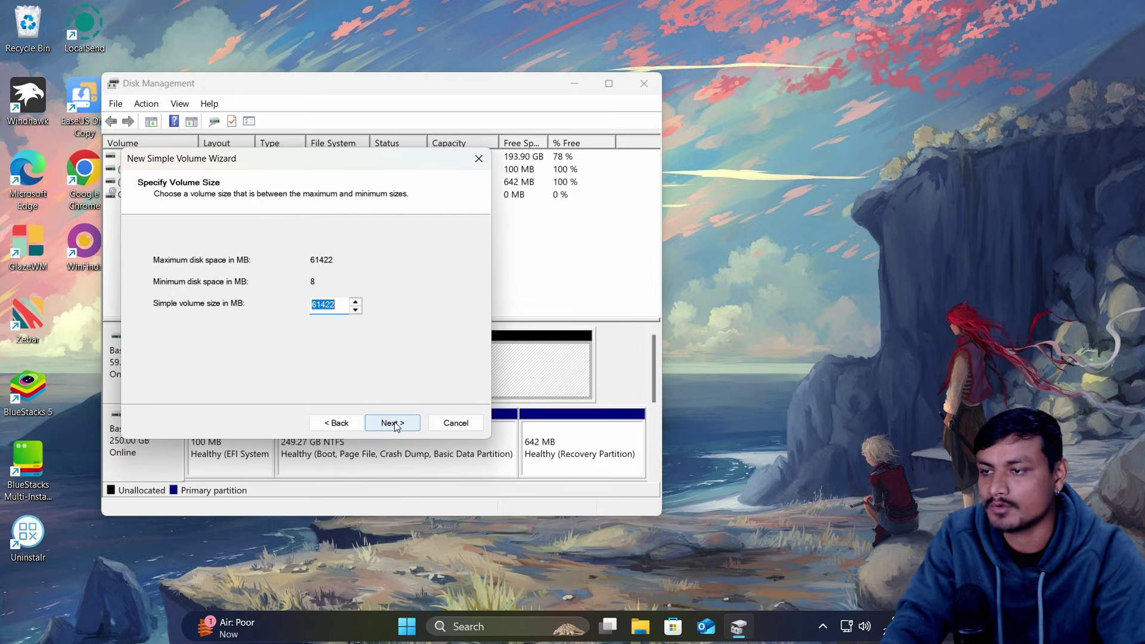
pyautogui.click(393, 422)
pyautogui.click(393, 422)
pyautogui.click(393, 423)
pyautogui.click(391, 421)
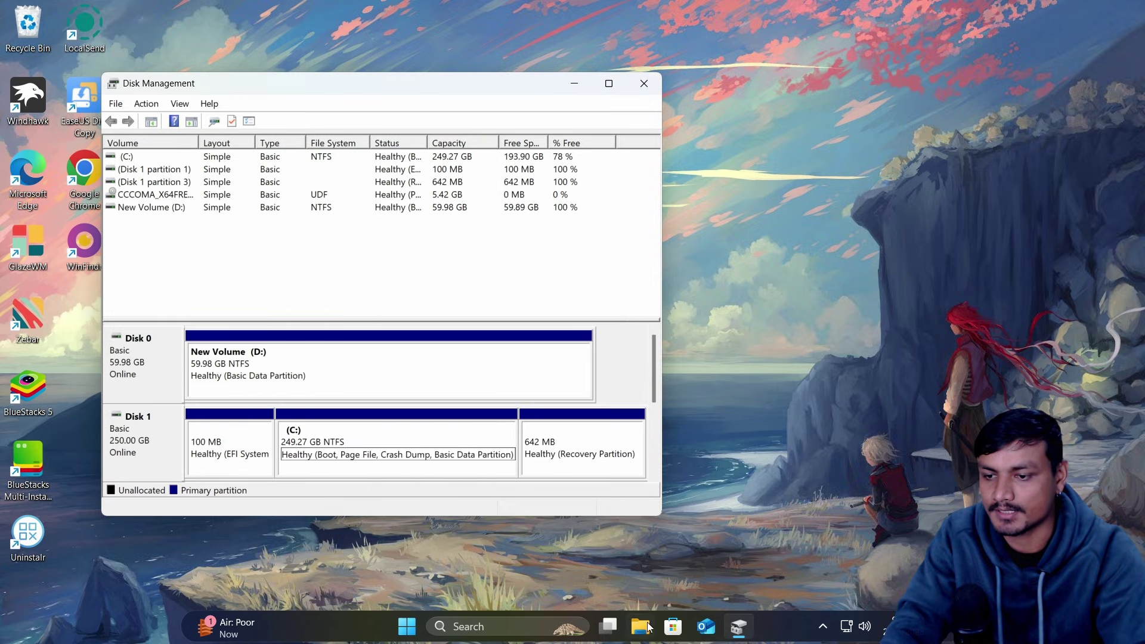
# In This PC, check New Volume (D:) and Local Disk (C:), then open C:
pyautogui.click(640, 626)
pyautogui.moveTo(541, 139); pyautogui.dragTo(465, 85)
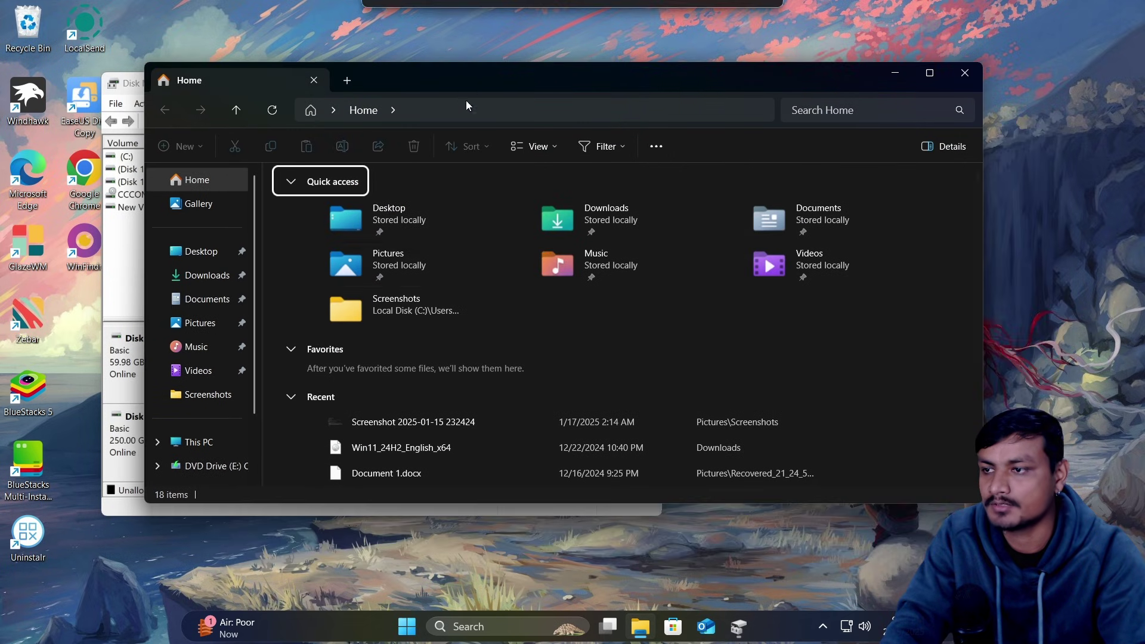
pyautogui.scroll(-3, 209, 334)
pyautogui.click(215, 345)
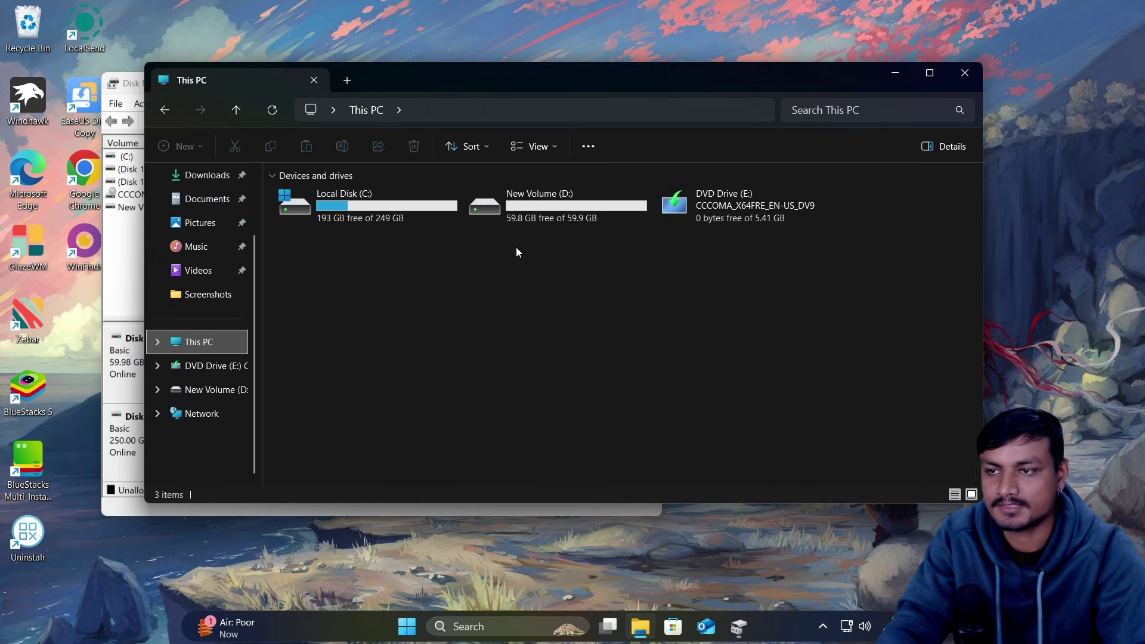
pyautogui.click(580, 213)
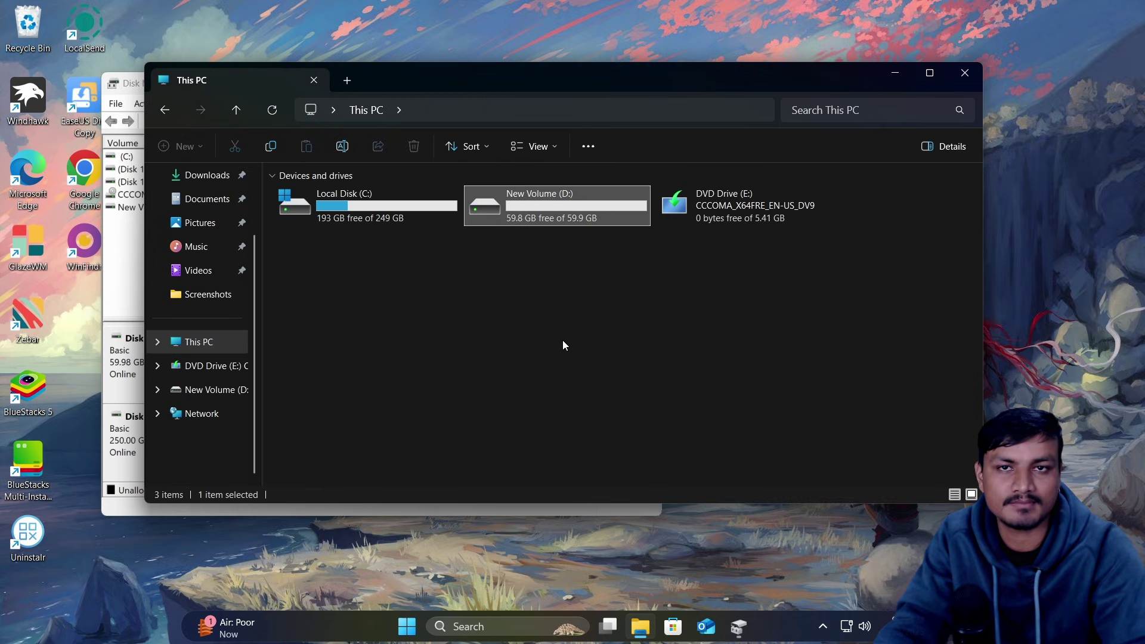
pyautogui.click(351, 222)
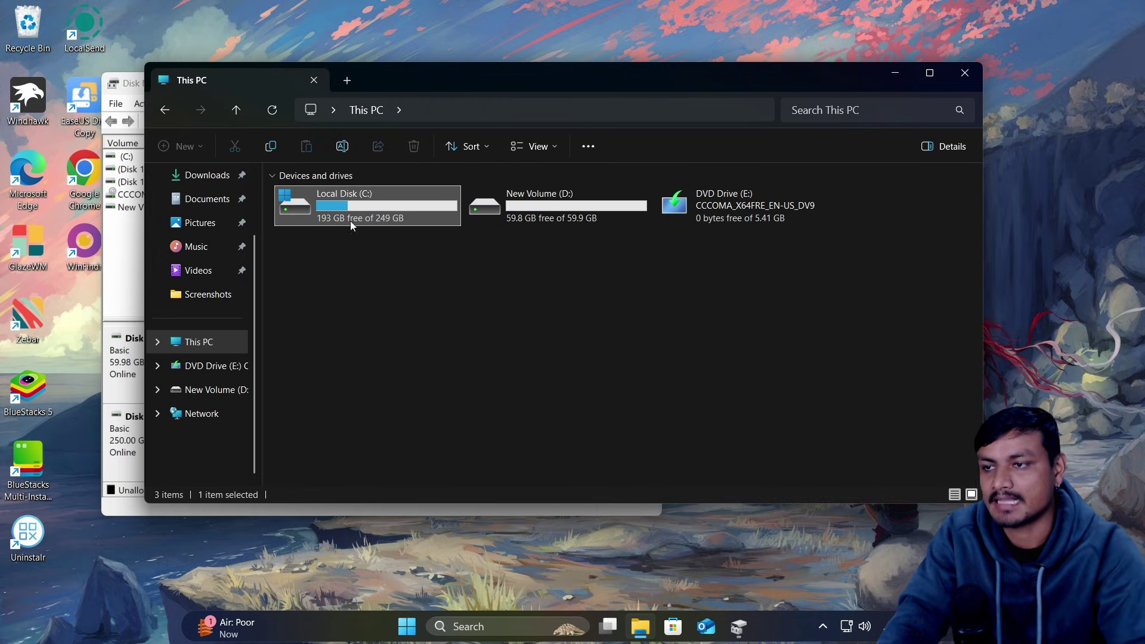
pyautogui.doubleClick(358, 214)
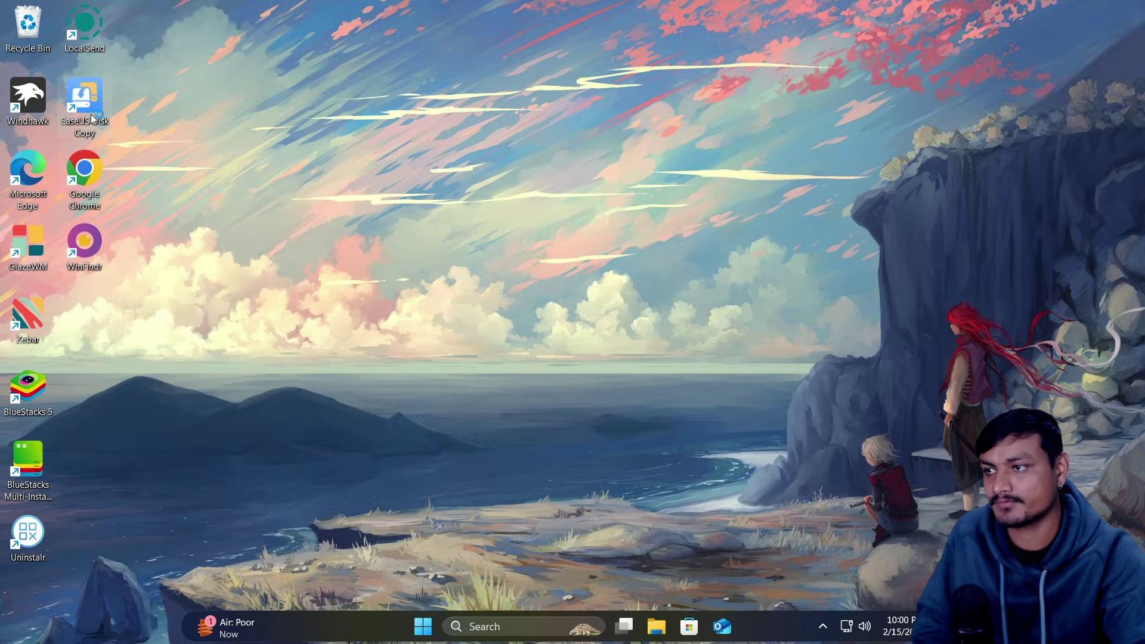
# Launch EaseUS Disk Copy from its desktop shortcut
pyautogui.doubleClick(91, 114)
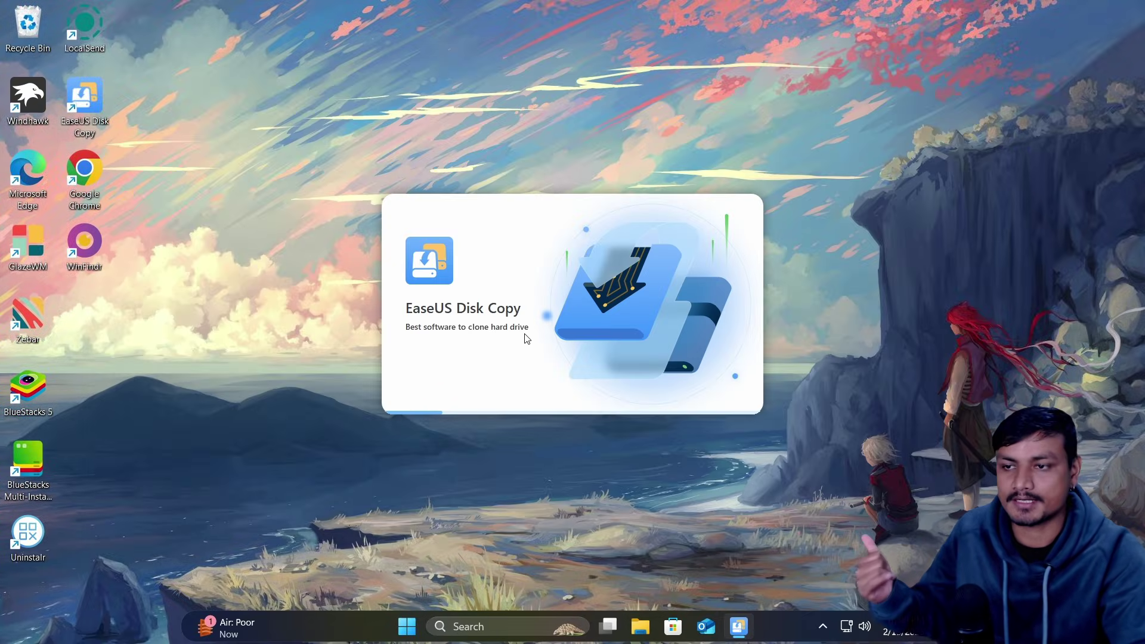